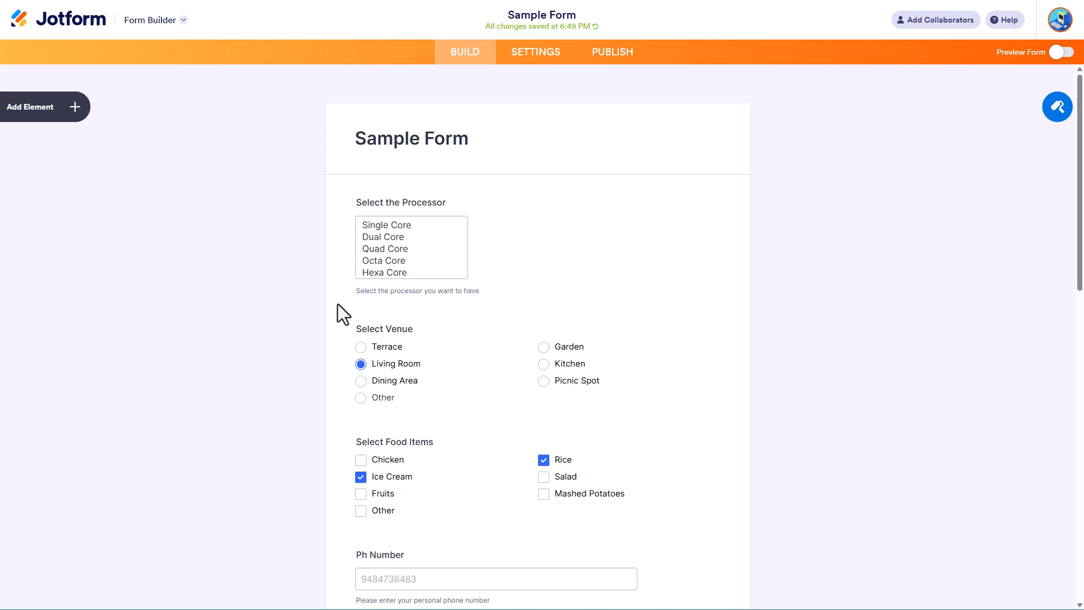
Step: Add an Input Table element to the form and title it "Rate your Expereince"
click(40, 118)
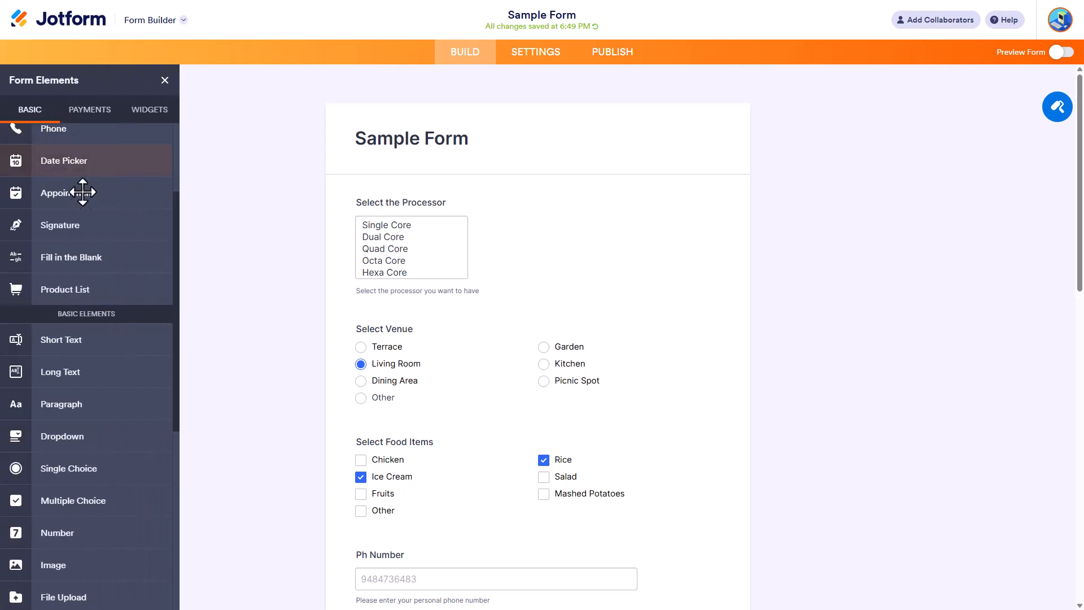
scroll(89, 259, up, 3)
scroll(88, 260, down, 8)
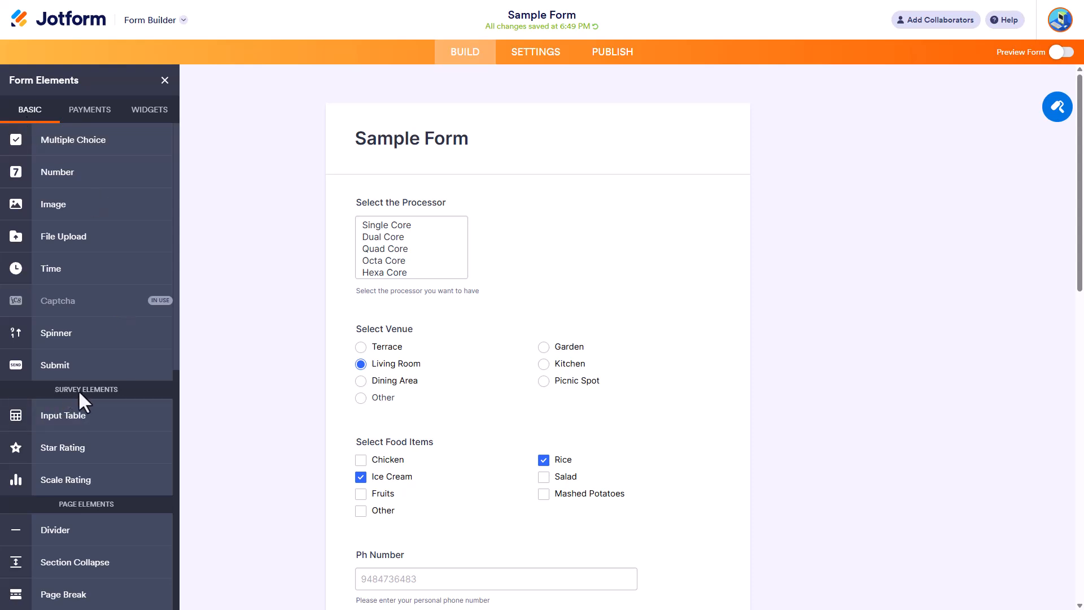
click(54, 413)
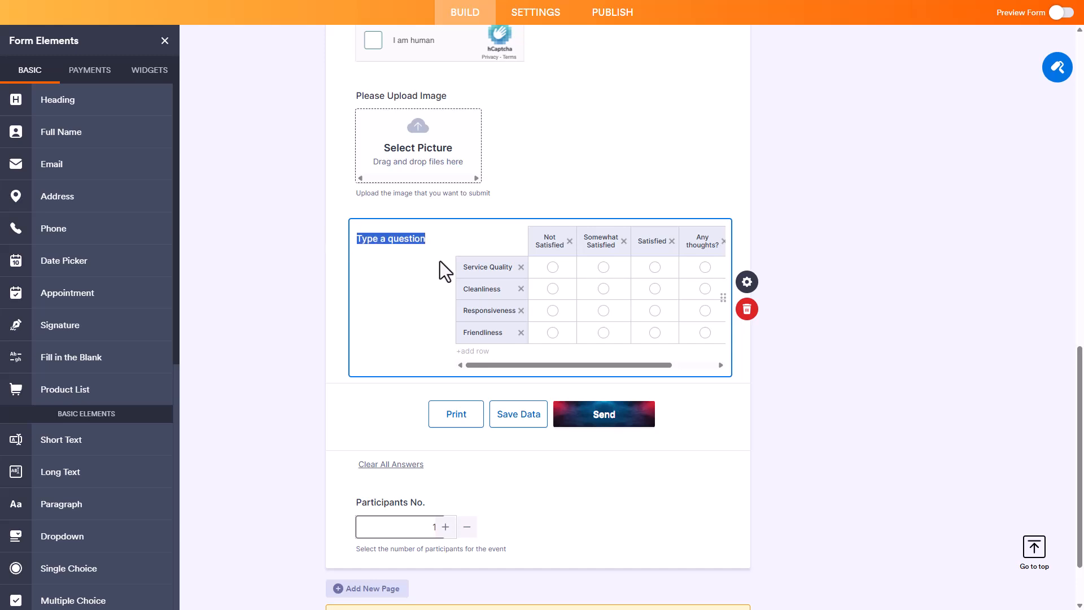
text(Rate your Expereince)
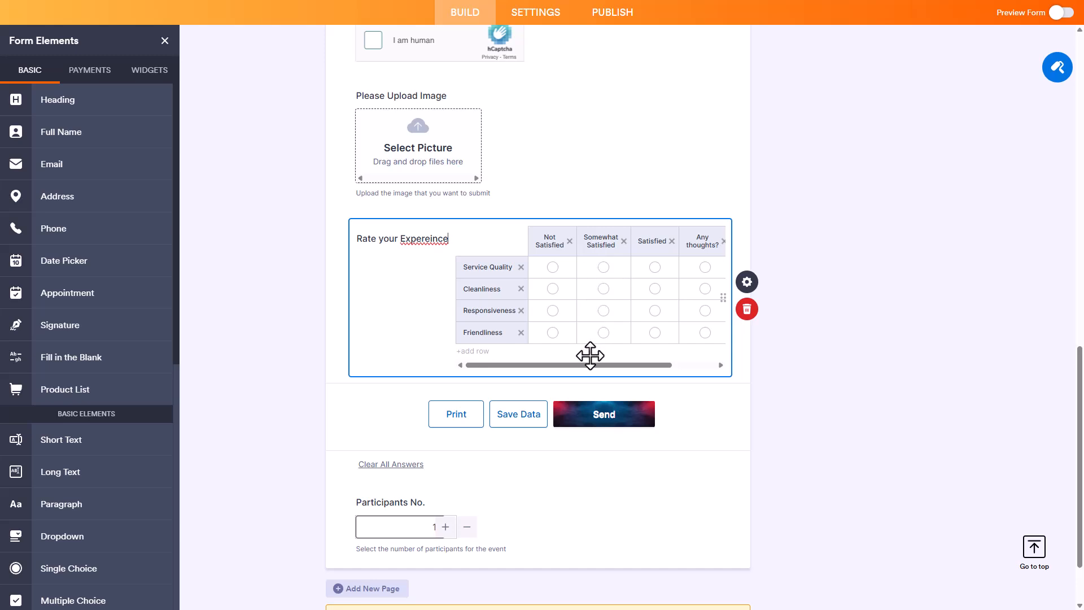
drag(619, 366, 589, 357)
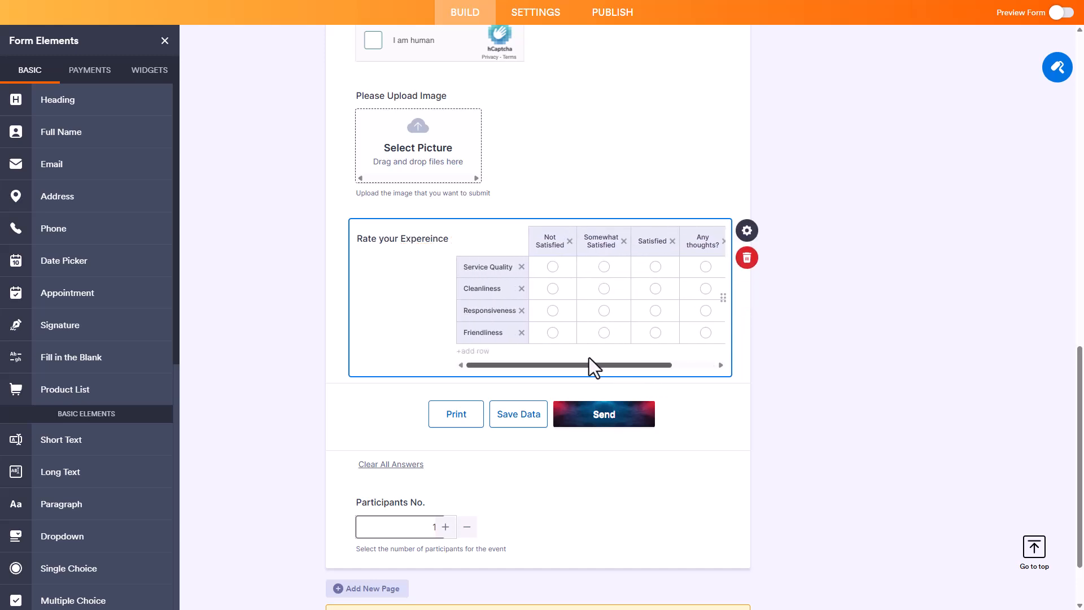
Step: Shorten the table's "Service Quality" row label to "Quality"
click(497, 266)
click(496, 268)
drag(484, 267, 455, 266)
key(BackSpace)
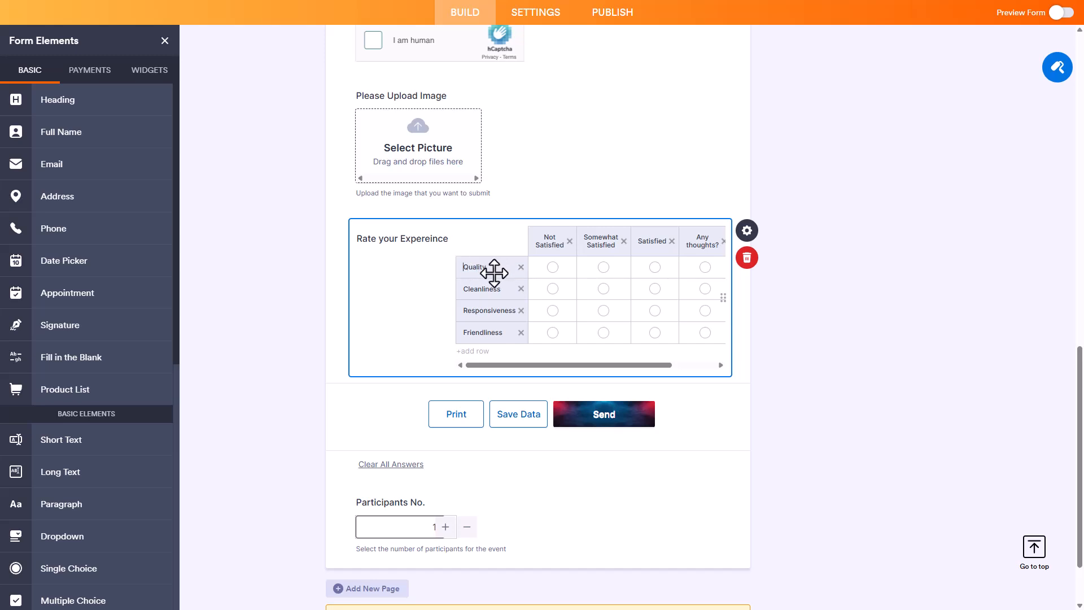
Step: Add a row to the end of the input table and name it "Hospitality"
click(474, 351)
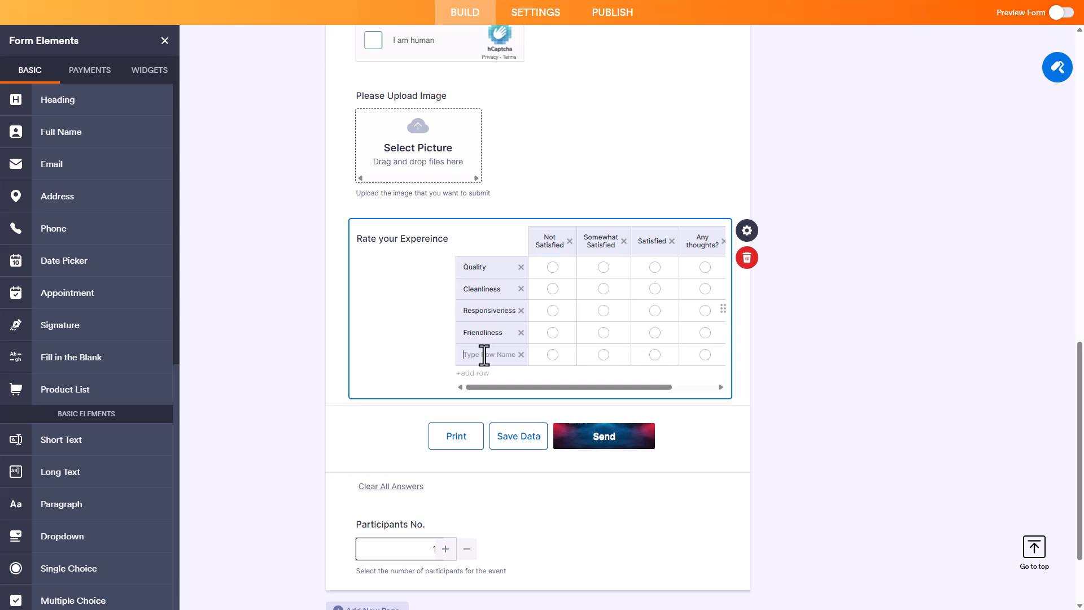
click(484, 354)
text(H)
Step: Add a table column named "Very Good!" and rename the "Any thoughts?" column to "Good"
drag(500, 389, 588, 389)
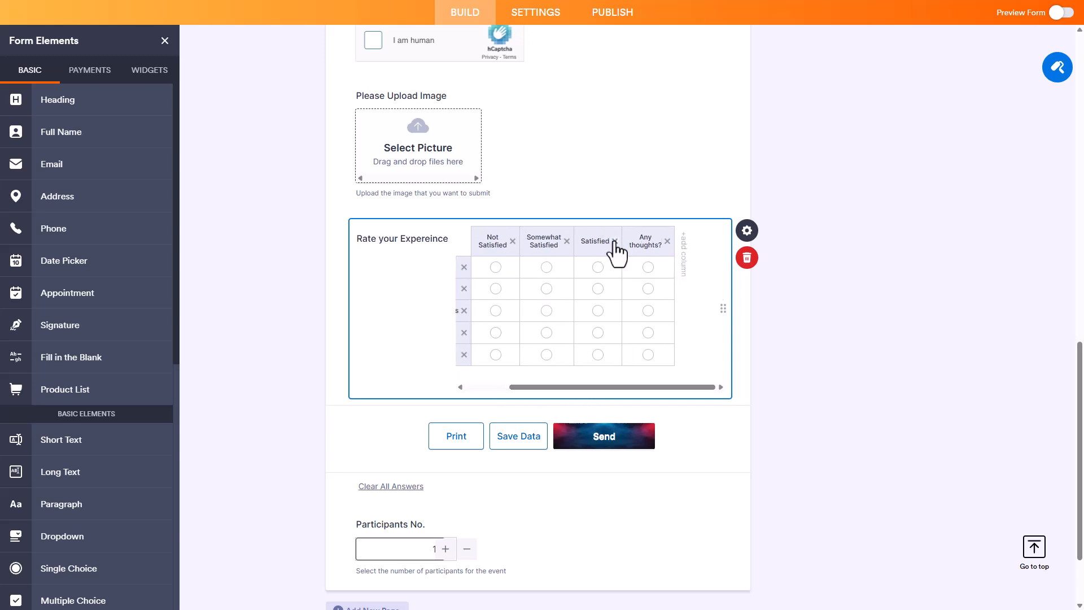
click(684, 271)
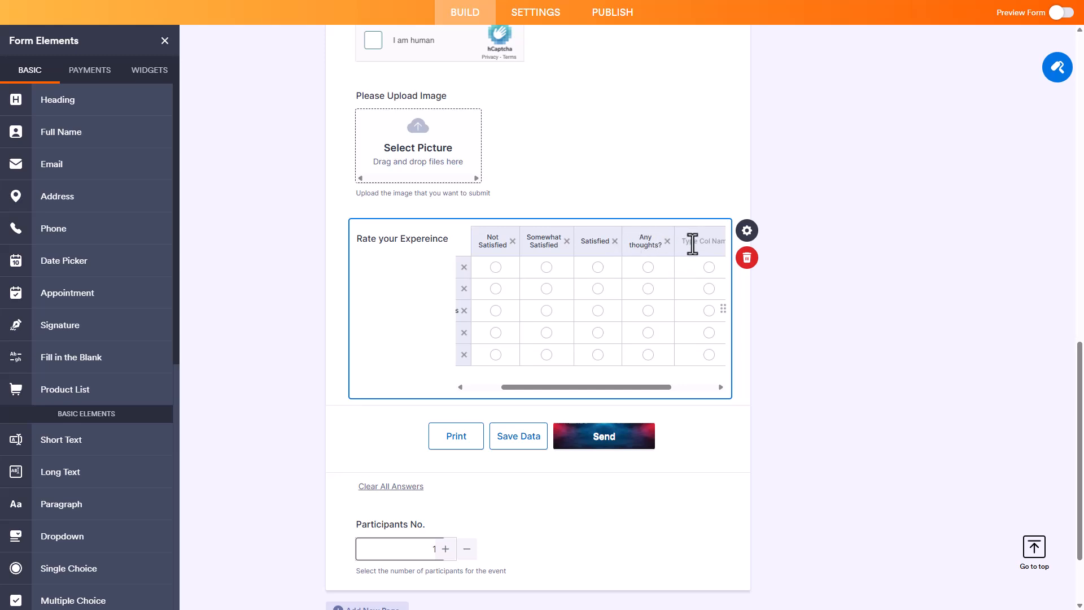
text(Very Good!)
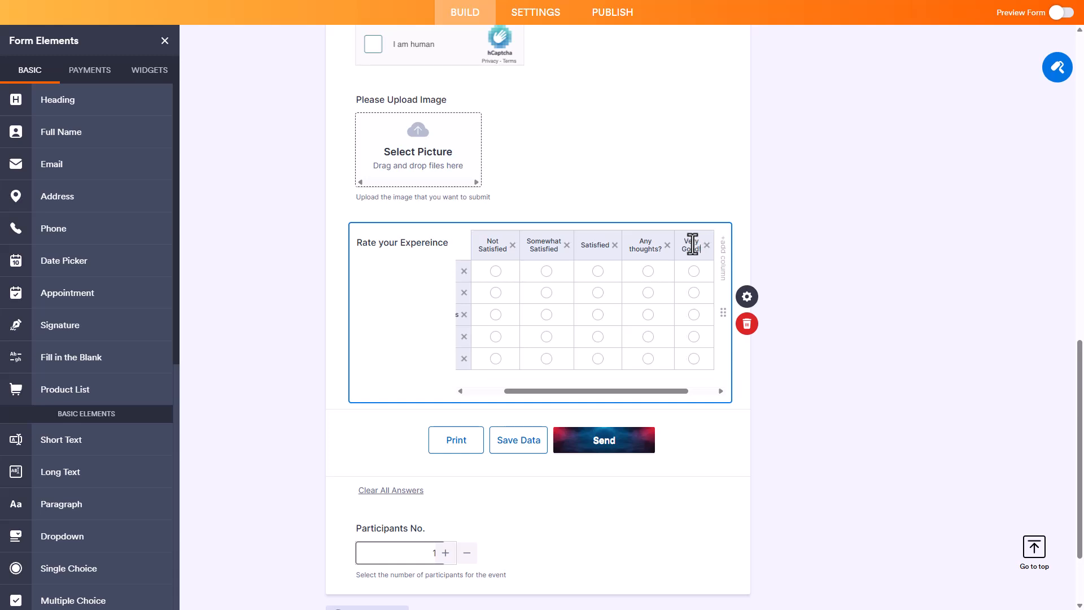
click(647, 247)
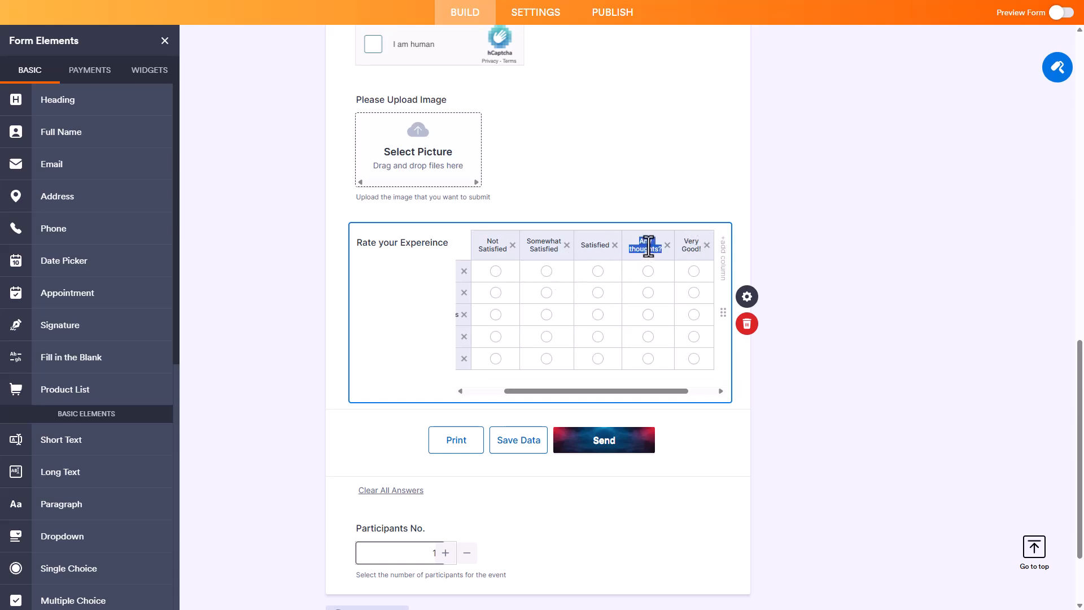
text(Good)
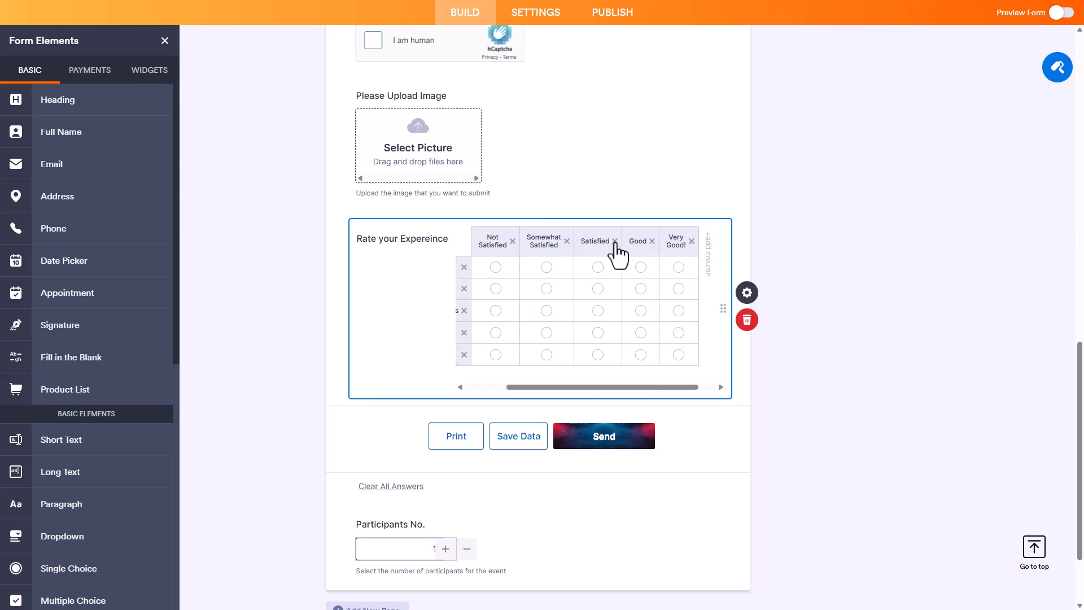
Step: Delete the "Responsiveness" row from the input table
drag(561, 387, 515, 387)
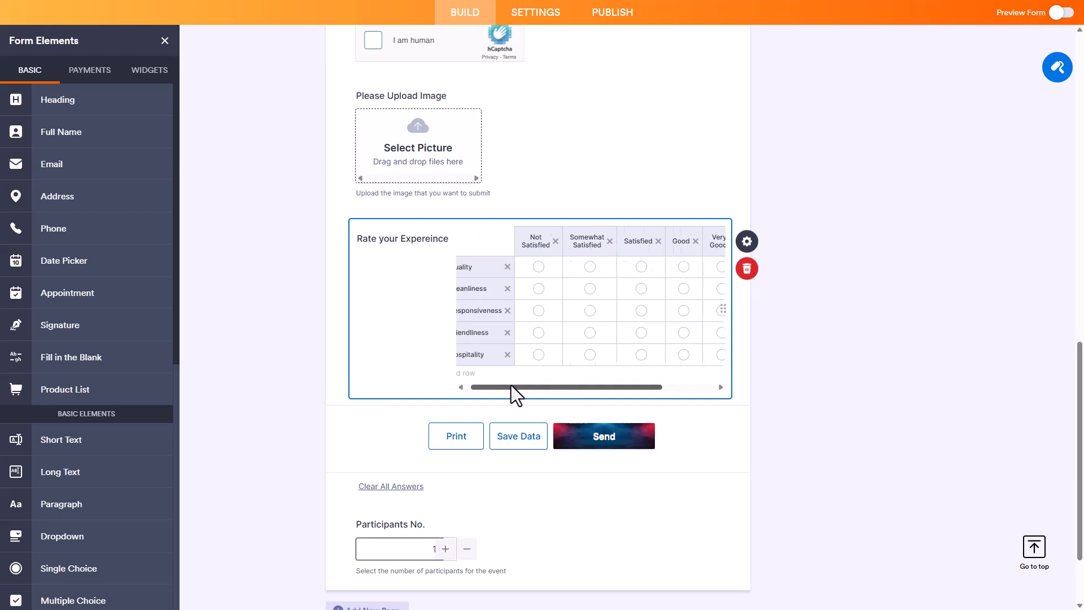
click(521, 311)
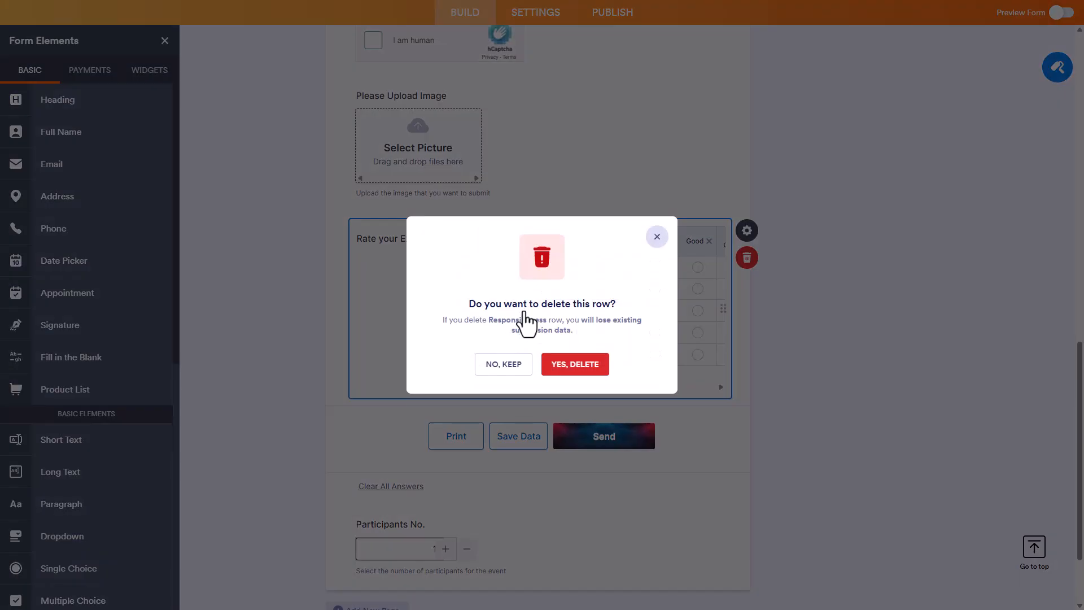
click(573, 366)
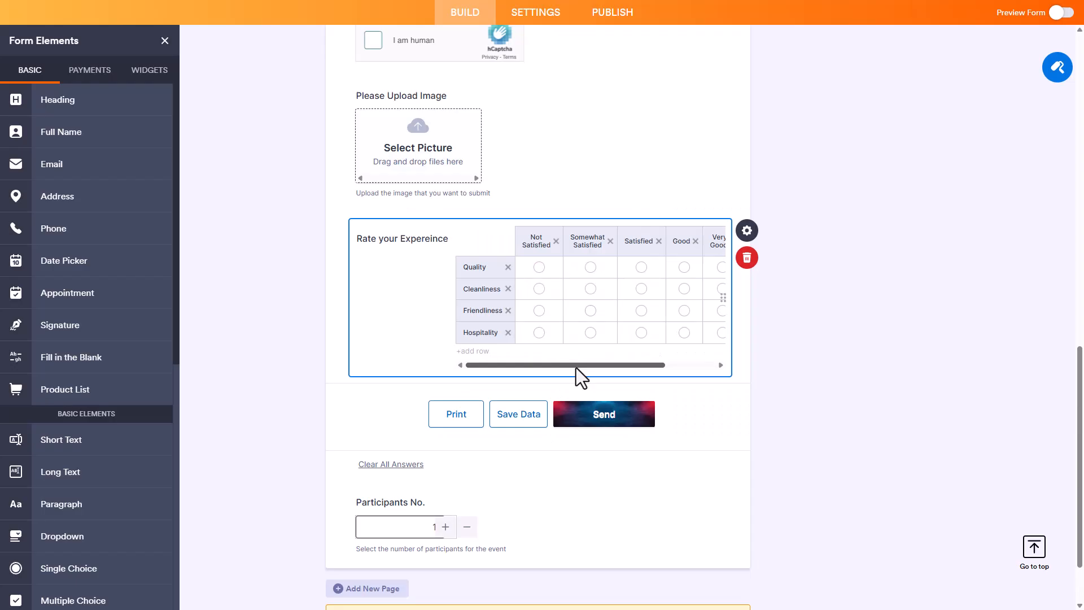
drag(550, 366, 655, 365)
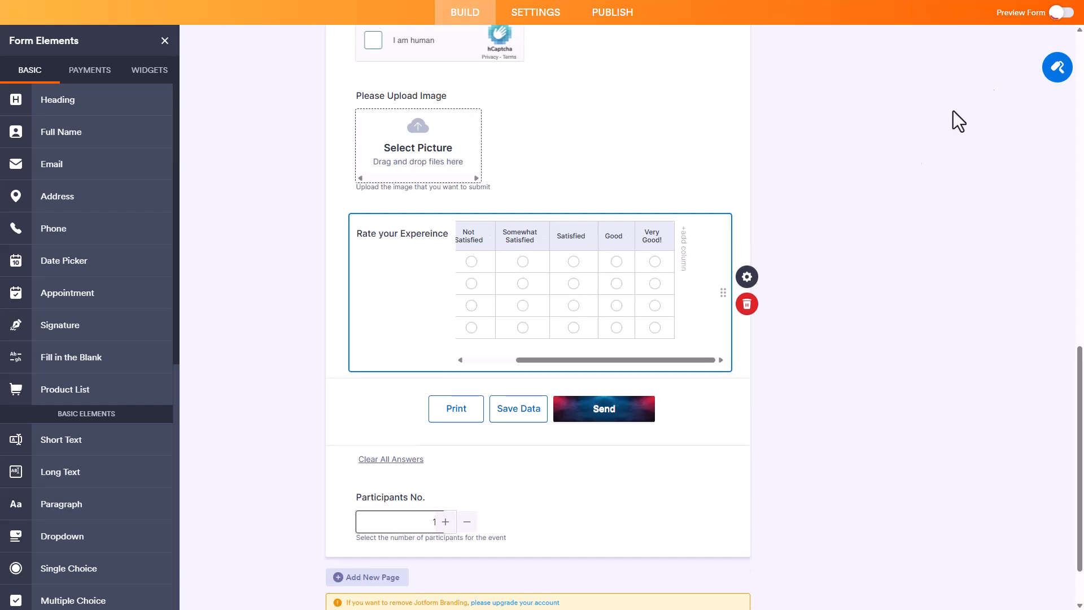
Step: Preview the form and test the rating table by choosing "Somewhat Satisfied" for Quality, Cleanliness and Friendliness, and return to the builder
scroll(582, 300, down, 12)
scroll(588, 302, down, 2)
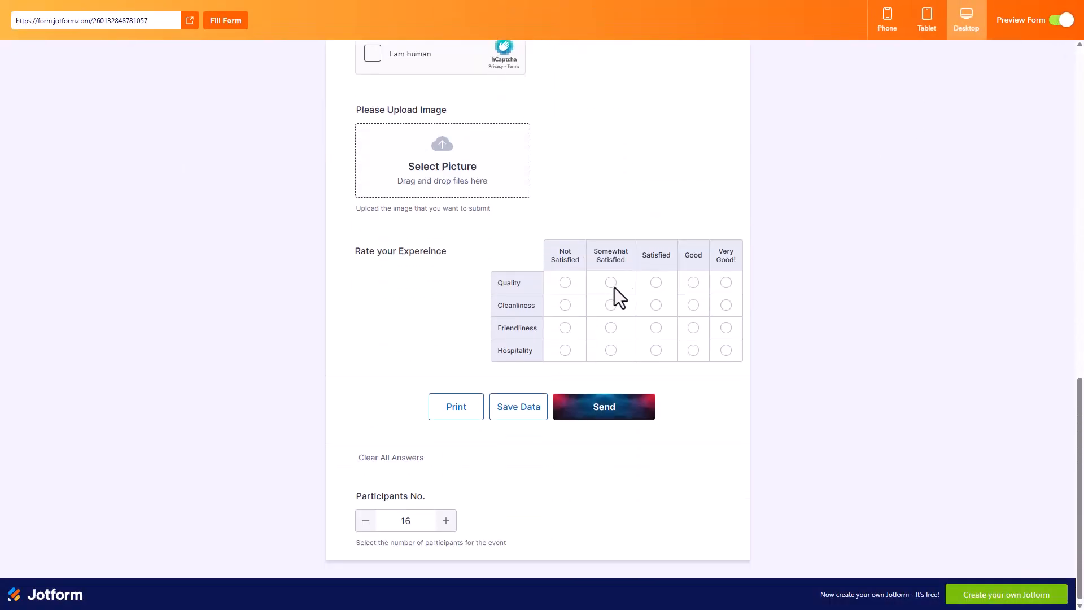
click(726, 284)
click(611, 283)
click(611, 306)
drag(381, 252, 414, 251)
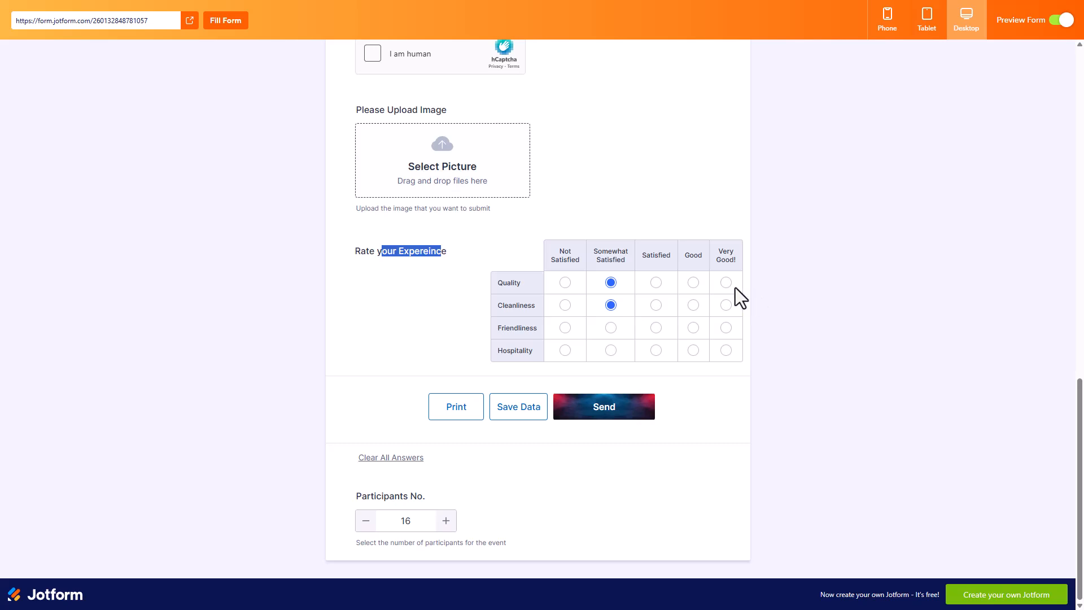
click(611, 328)
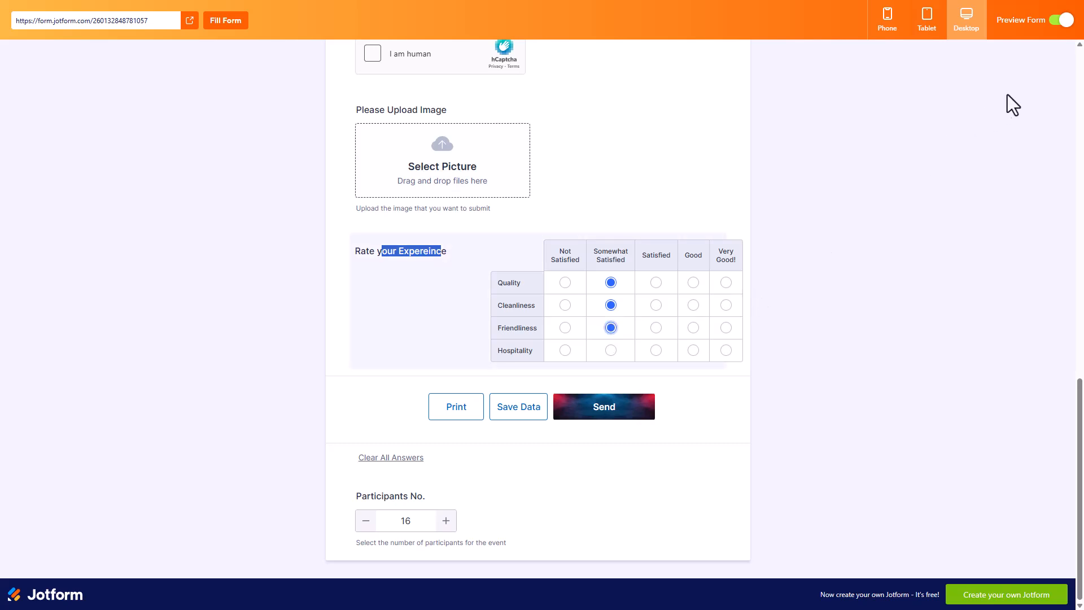
click(1054, 25)
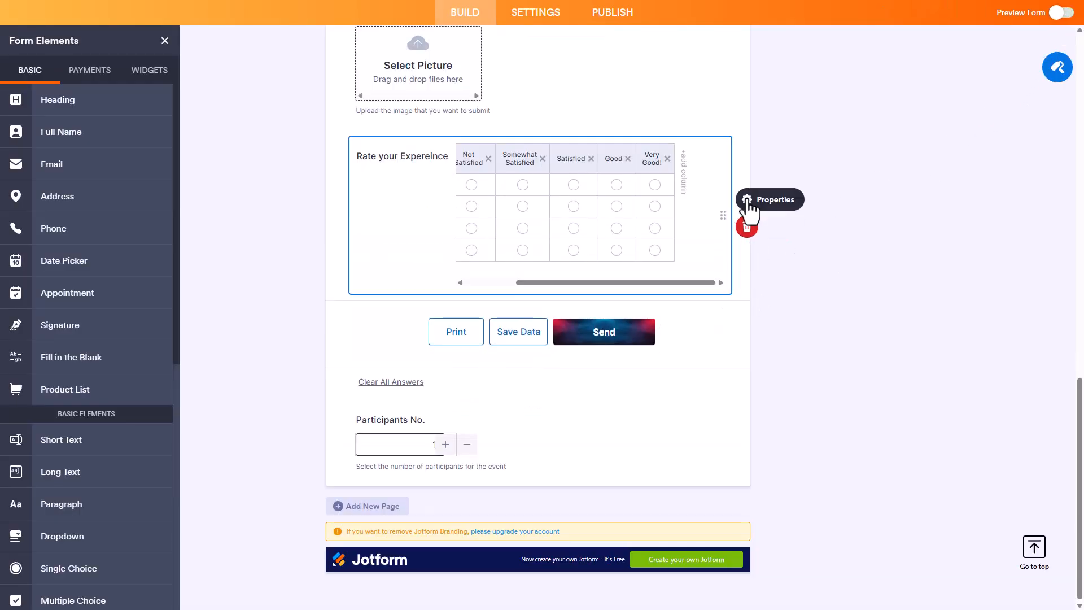
Step: Change the input table's field label to "Rate Experience" and set its label alignment to Top
click(747, 199)
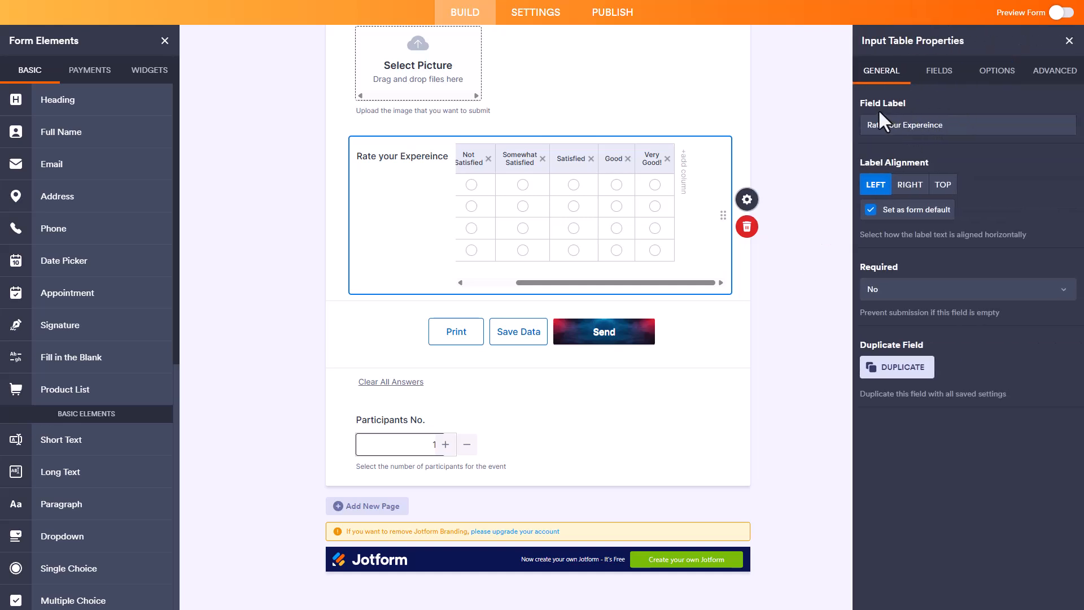
mouse_move(901, 126)
mouse_down()
mouse_move(880, 125)
mouse_move(890, 126)
mouse_up()
key(BackSpace)
right_click(906, 127)
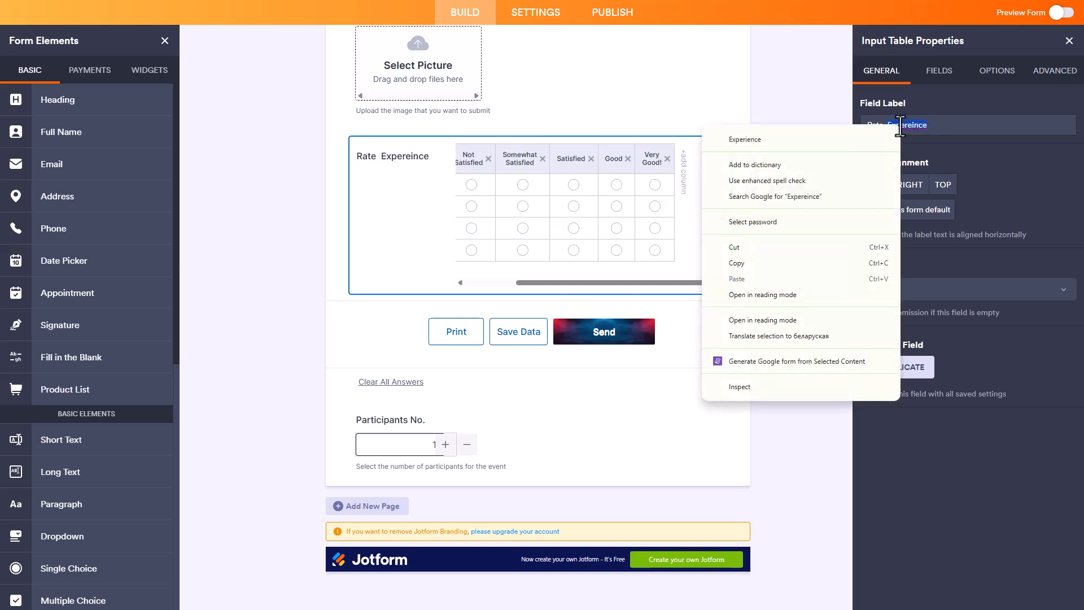
click(861, 141)
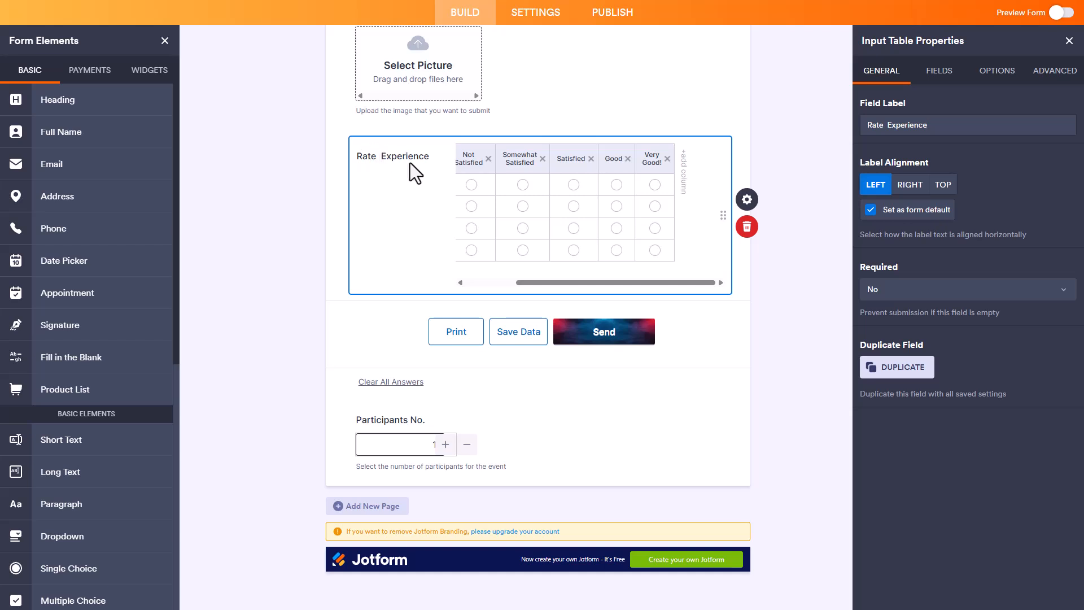
click(905, 188)
click(942, 189)
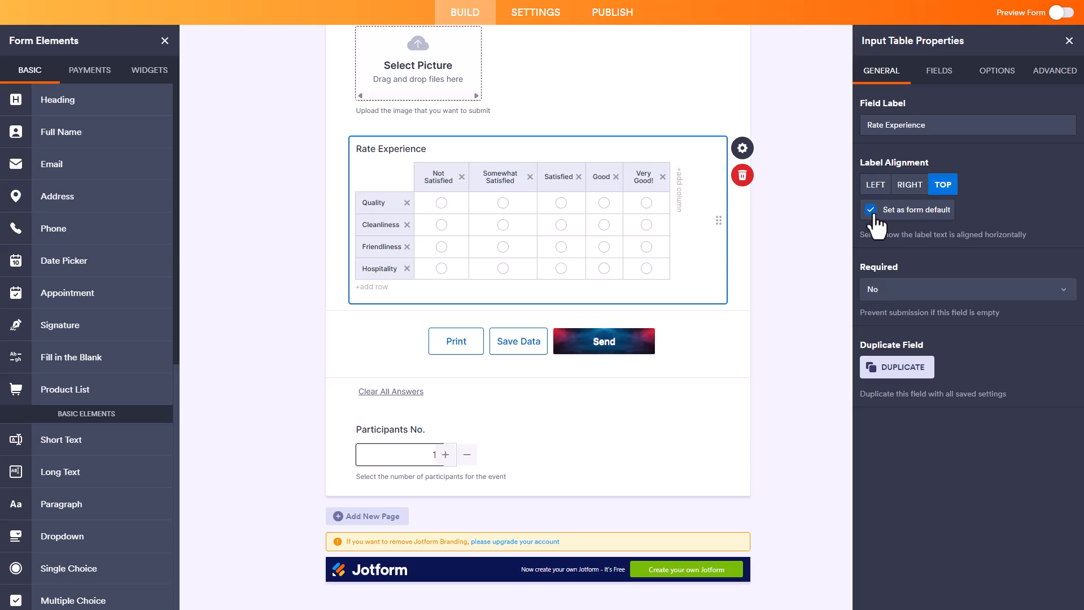
Step: Add a second input table below the Rate Experience table and delete it
scroll(83, 460, down, 5)
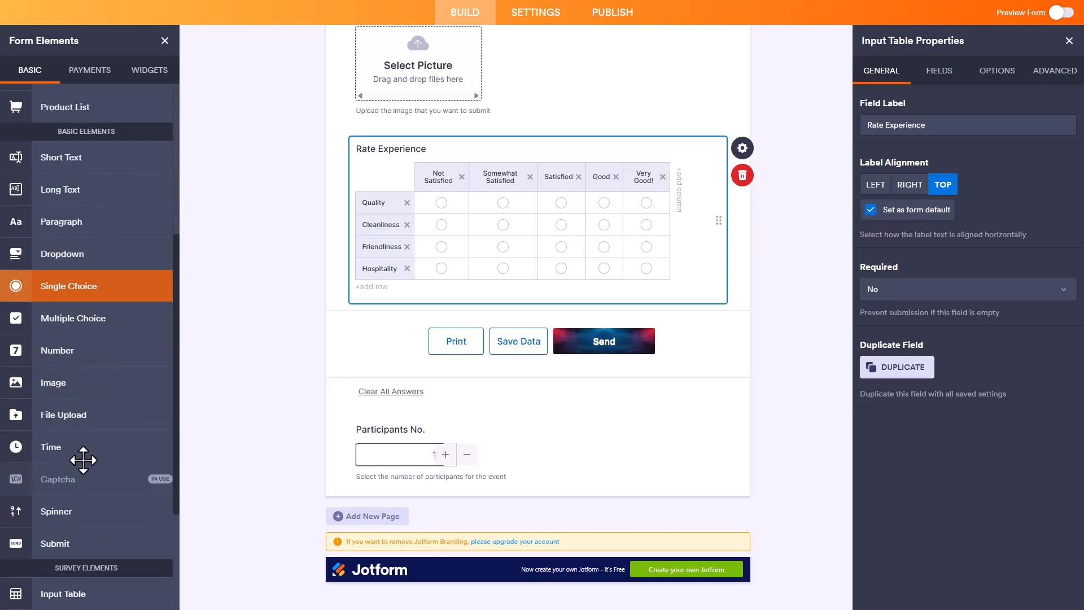
scroll(83, 457, down, 3)
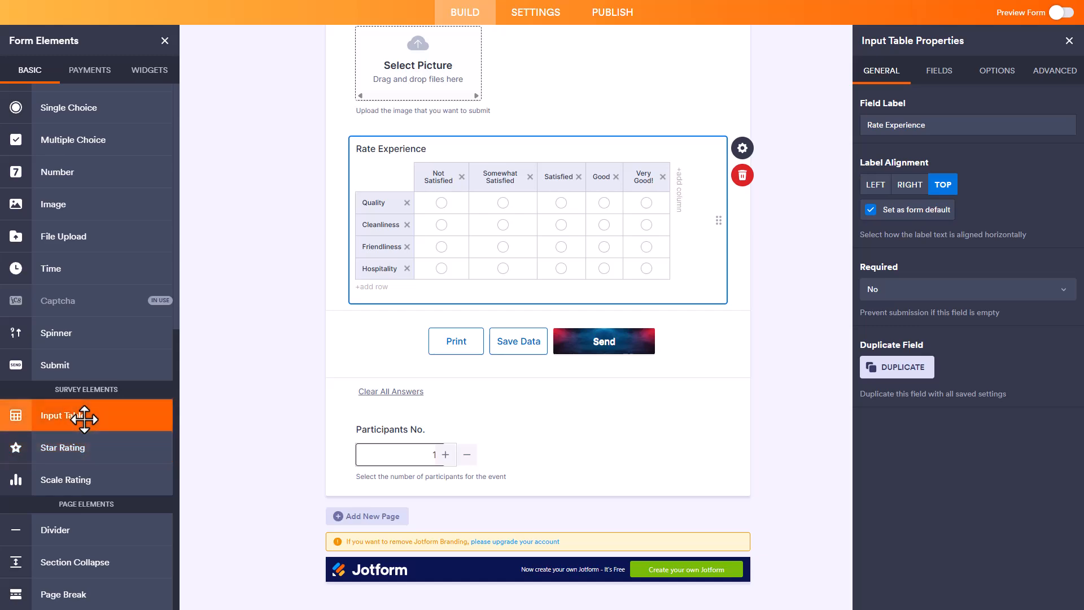
click(85, 419)
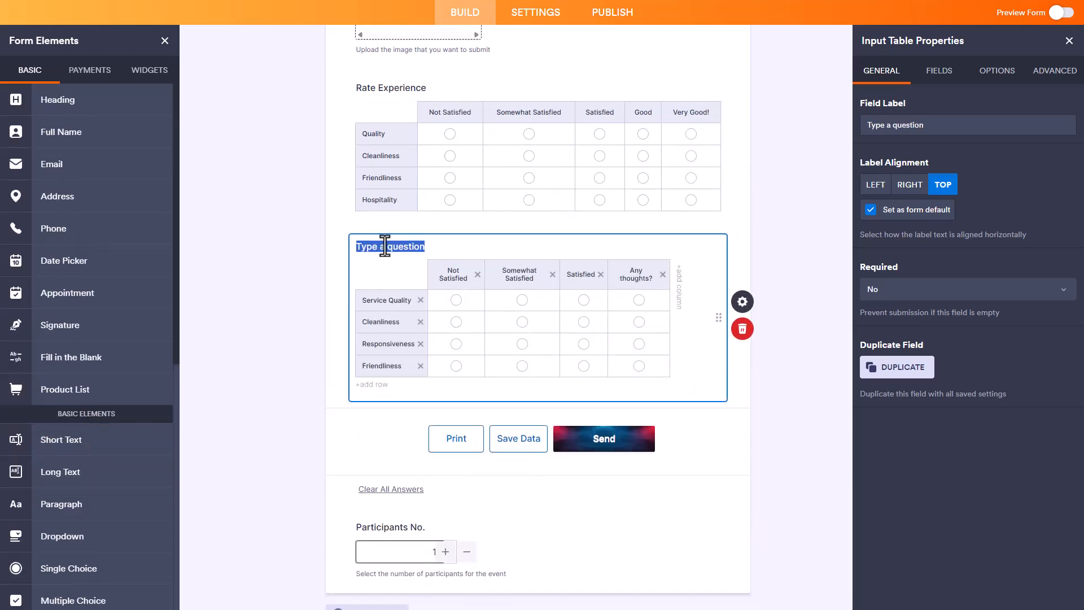
click(741, 334)
click(627, 397)
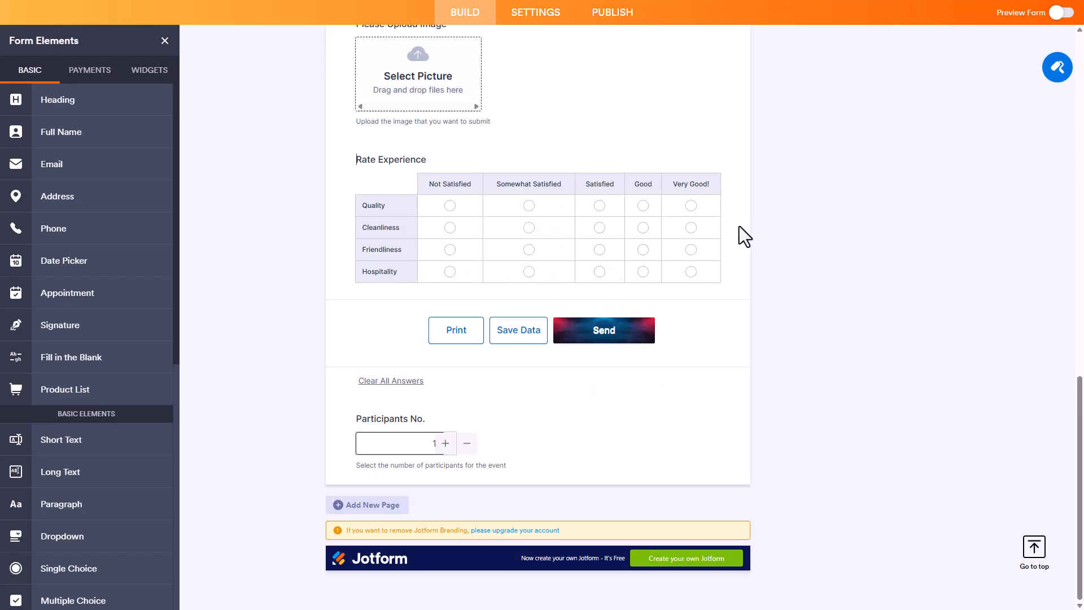
Step: Try the Required options "Require at least one answer" and "Require an answer in every cell" on the Rate Experience table, and set it back to No
click(696, 219)
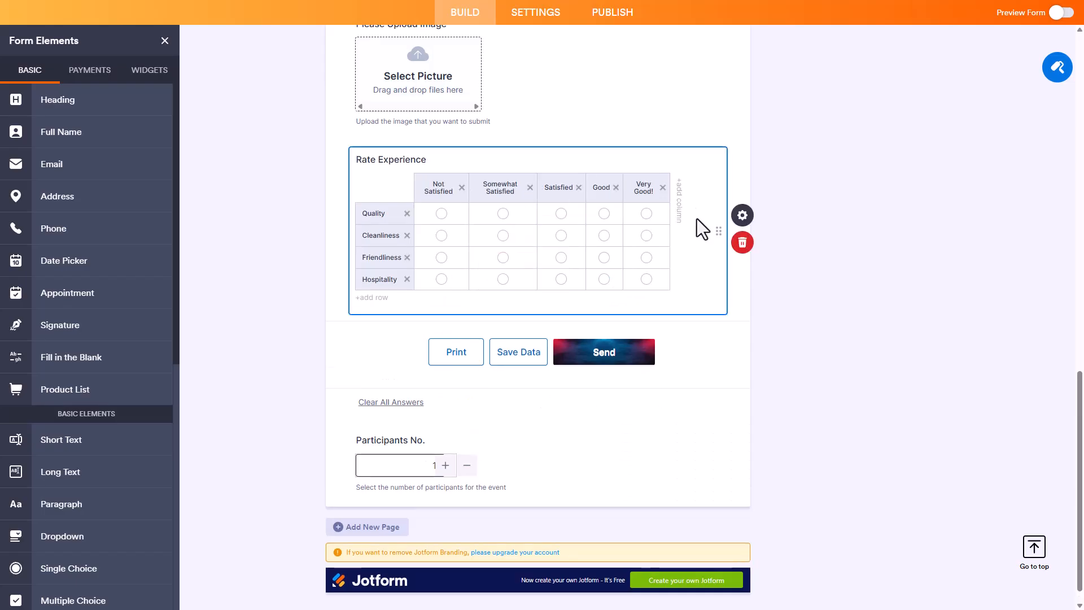
click(742, 215)
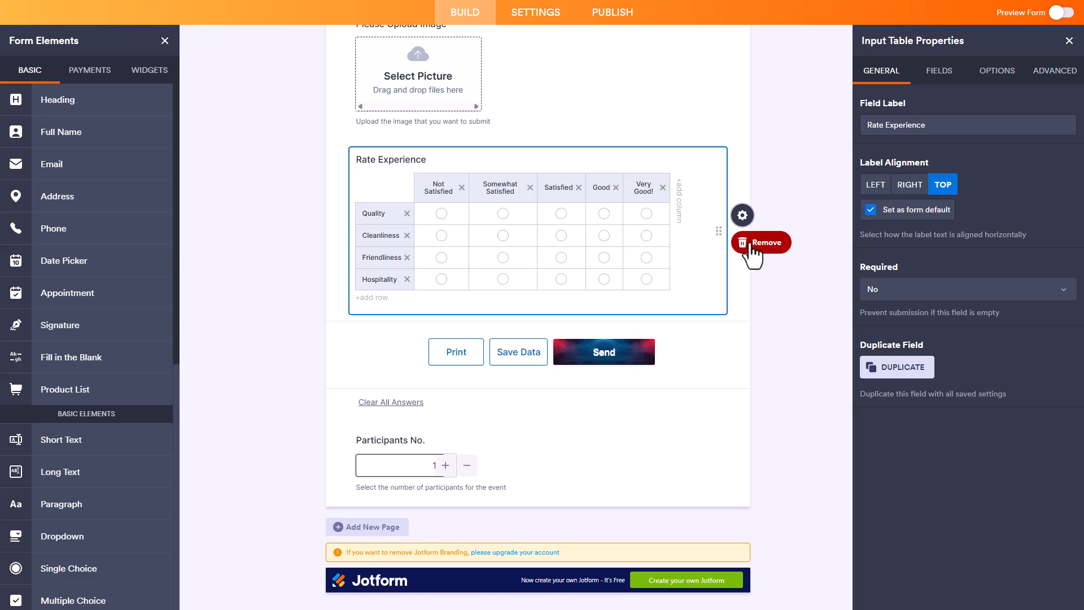
click(908, 288)
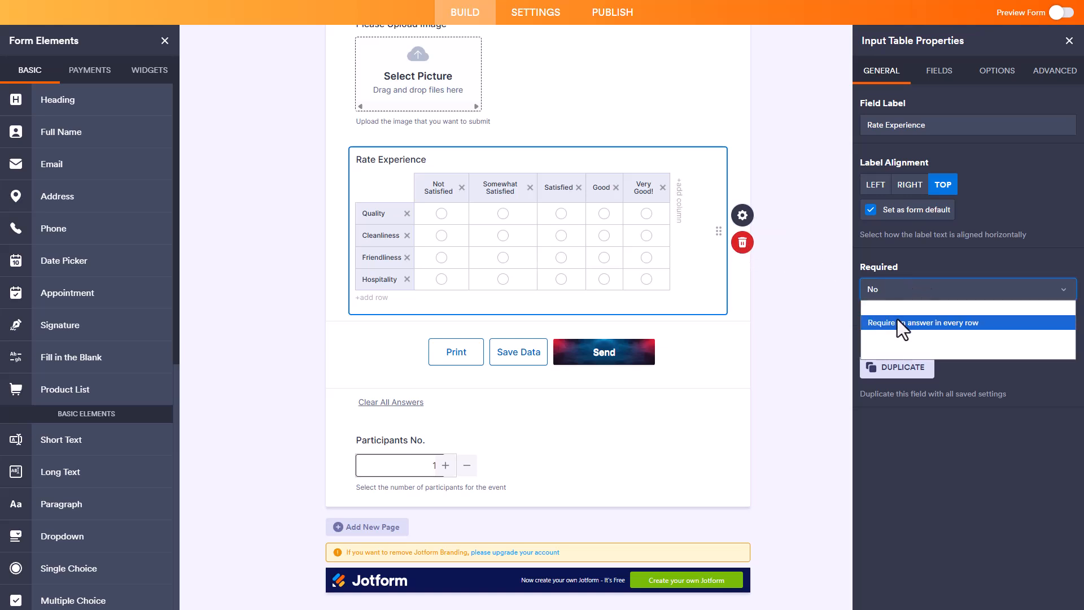
click(898, 327)
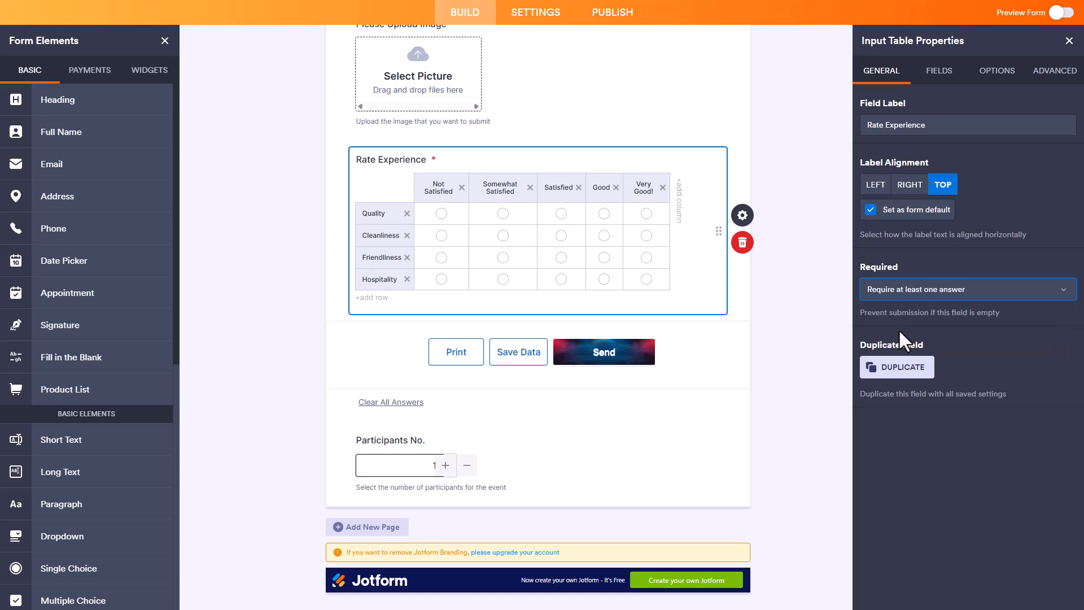
click(894, 291)
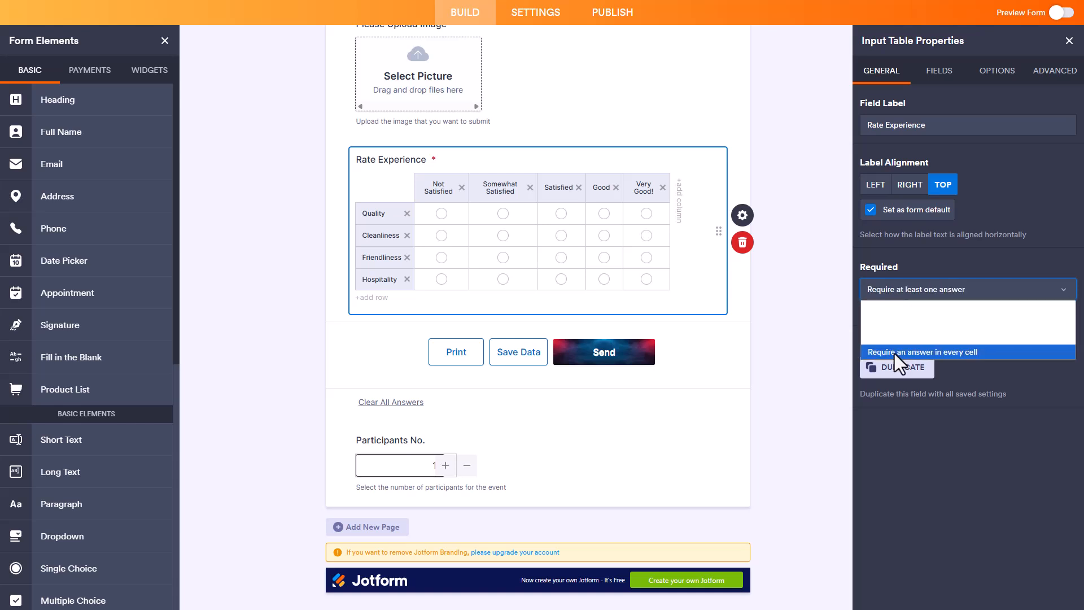
click(894, 352)
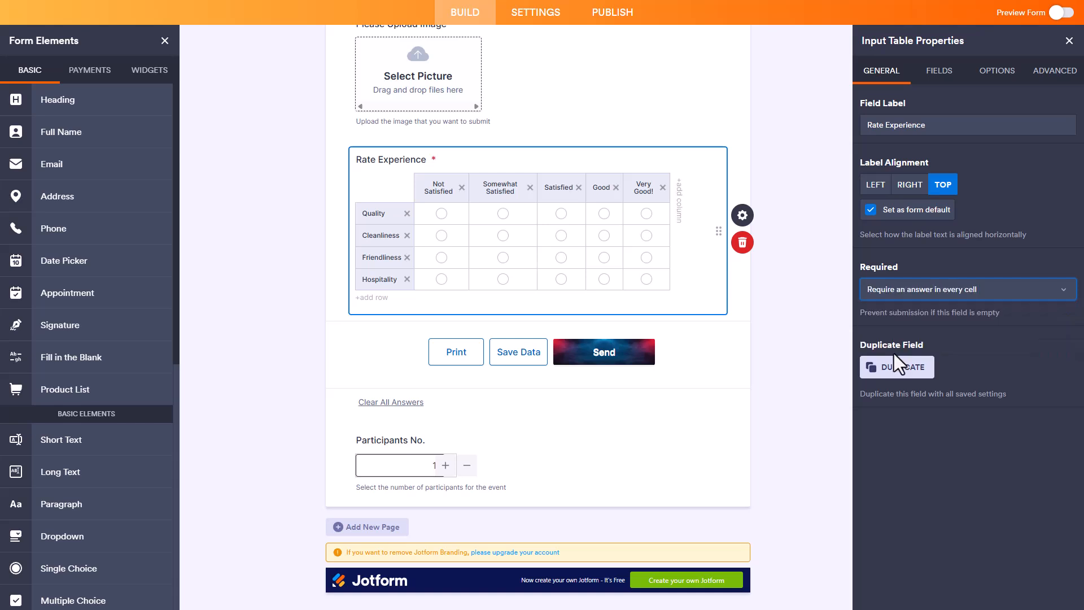
click(902, 290)
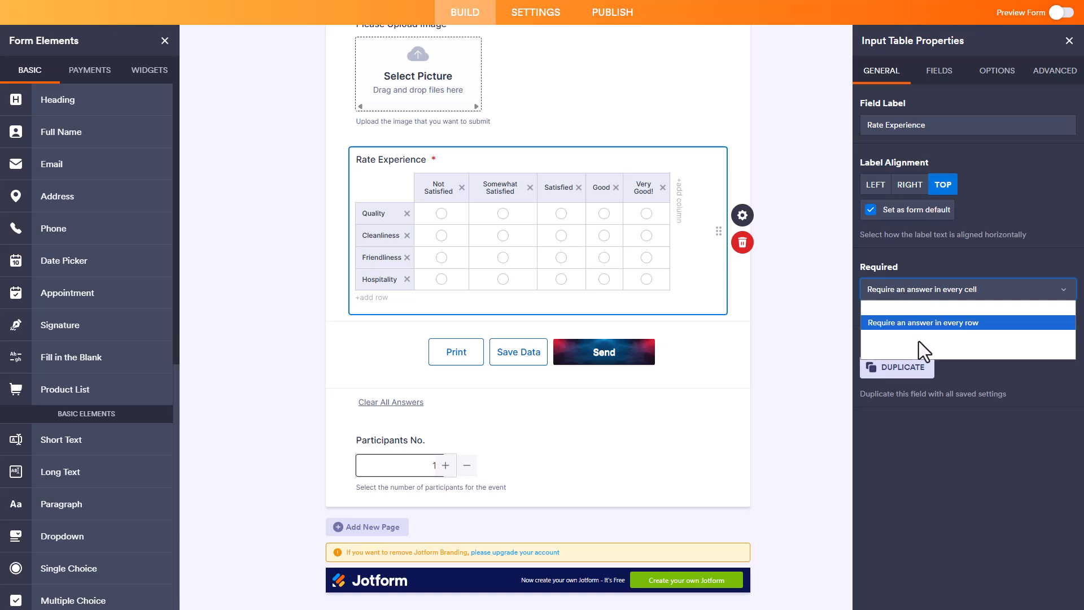
click(916, 307)
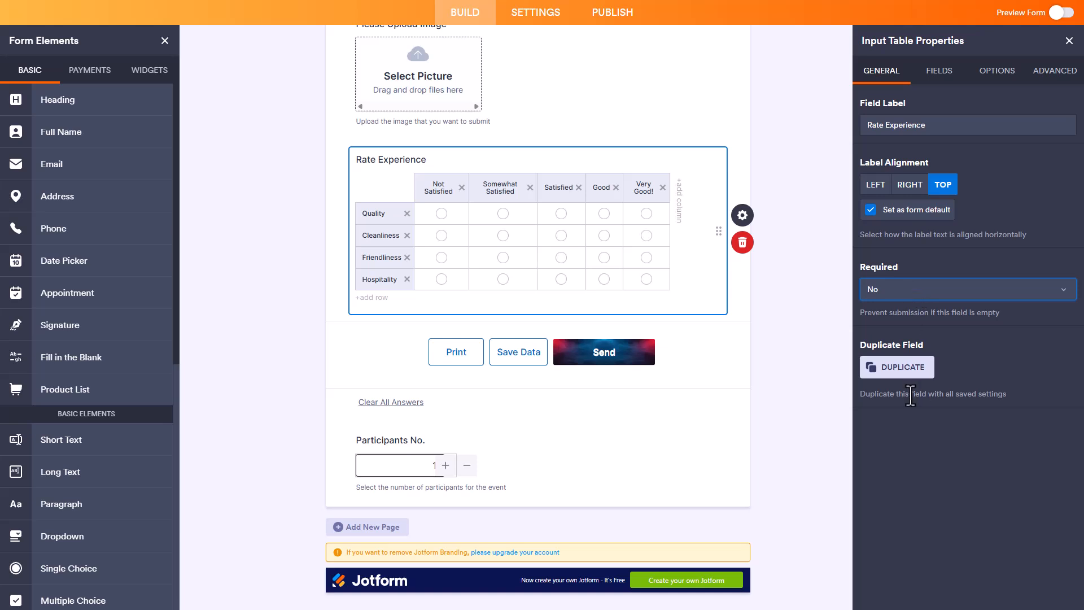
Step: Duplicate the Rate Experience table with its settings and delete the copy
click(903, 375)
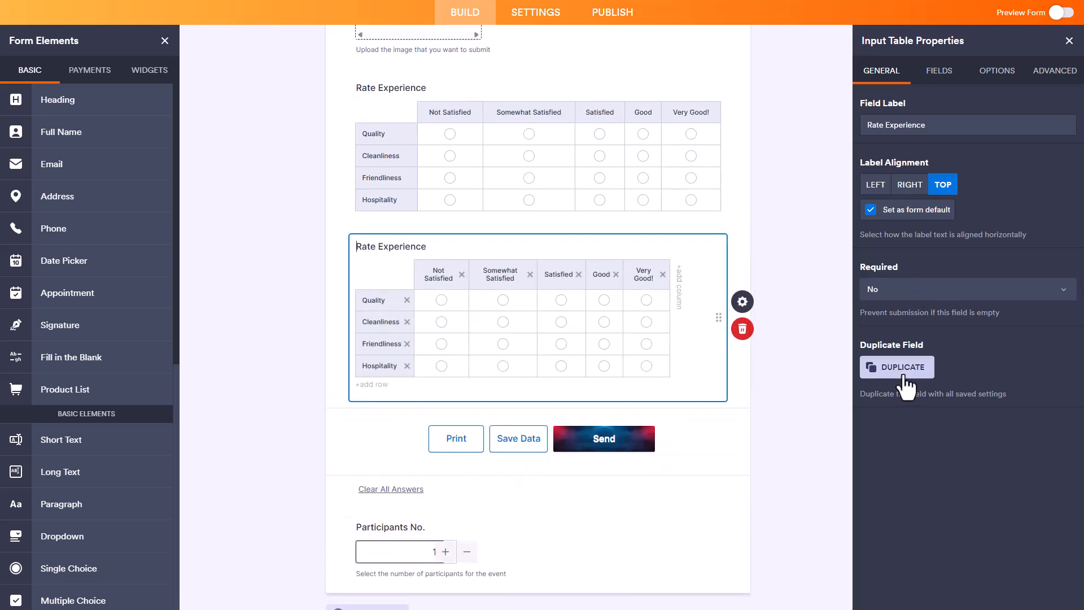
click(742, 328)
click(631, 407)
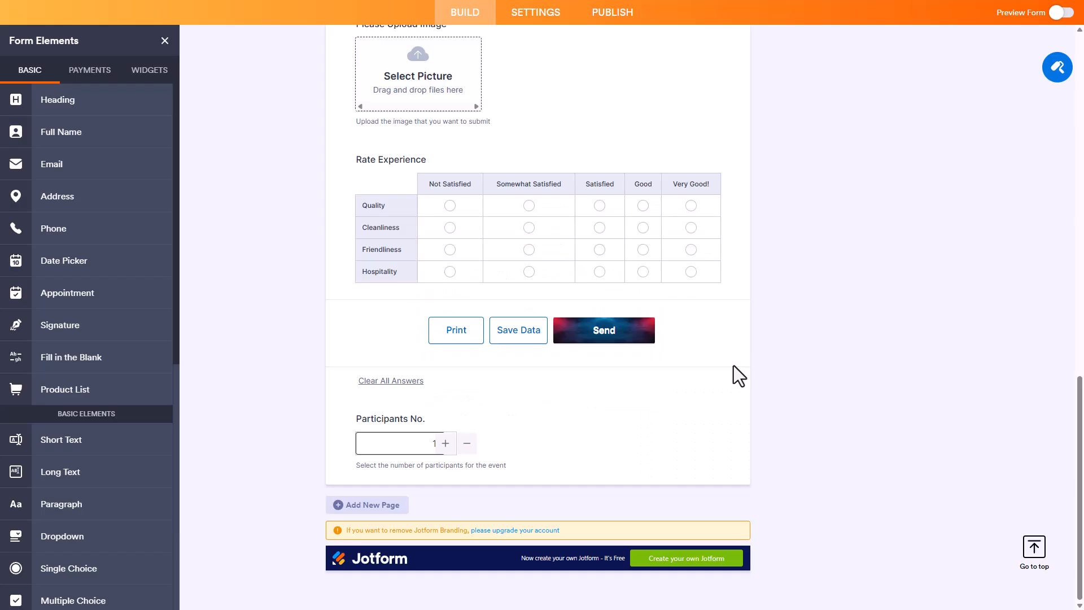
Step: Try the Checkbox, Dropdown, Textbox, Numeric Textbox, Currency Textbox and Multi-type Columns input types on the Rate Experience table
click(627, 223)
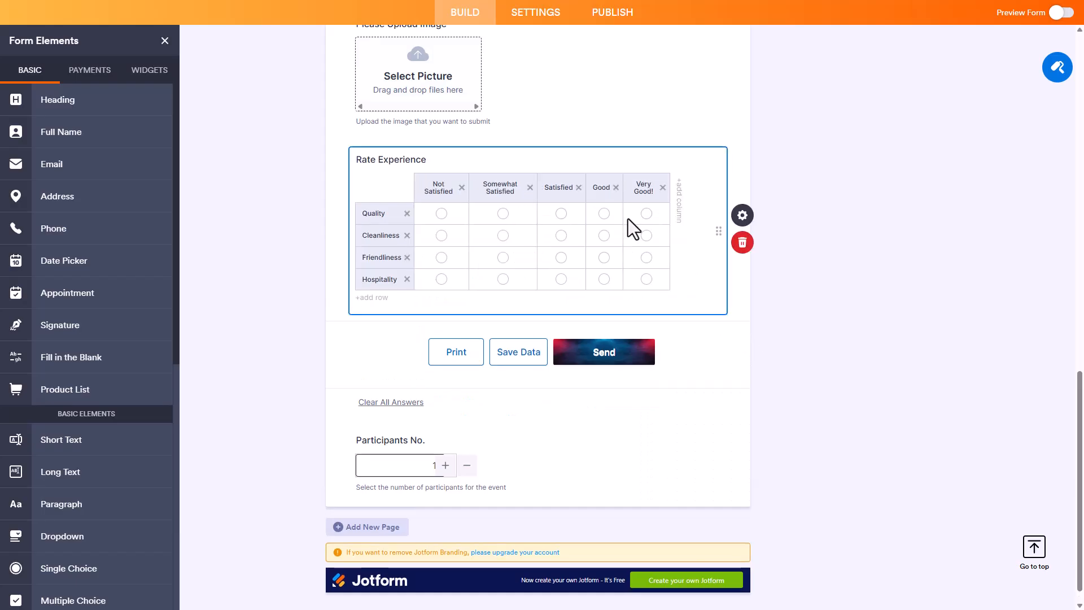
click(737, 217)
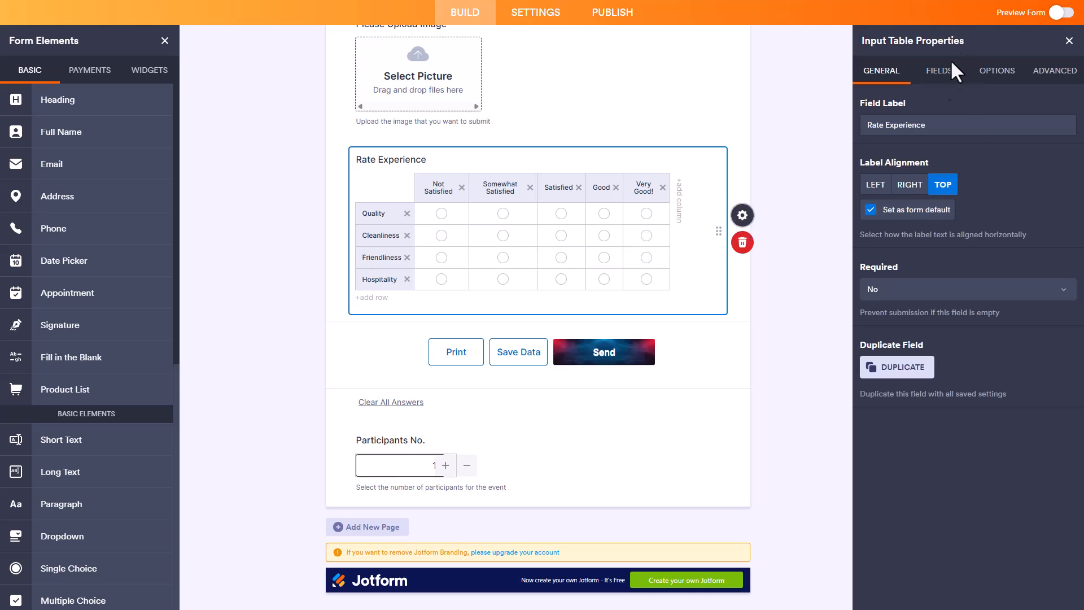
click(941, 71)
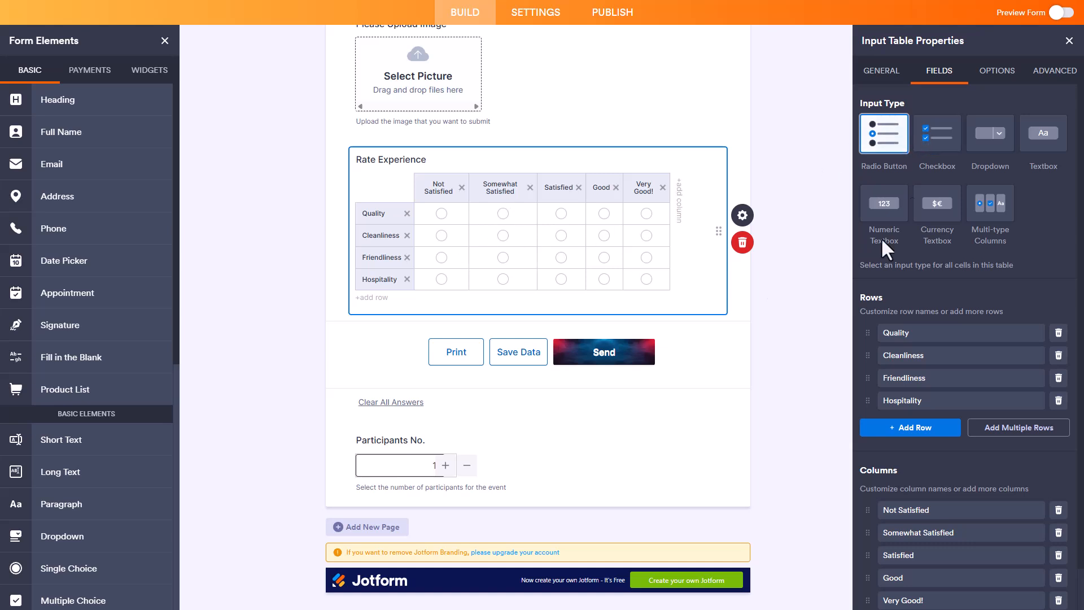
click(930, 148)
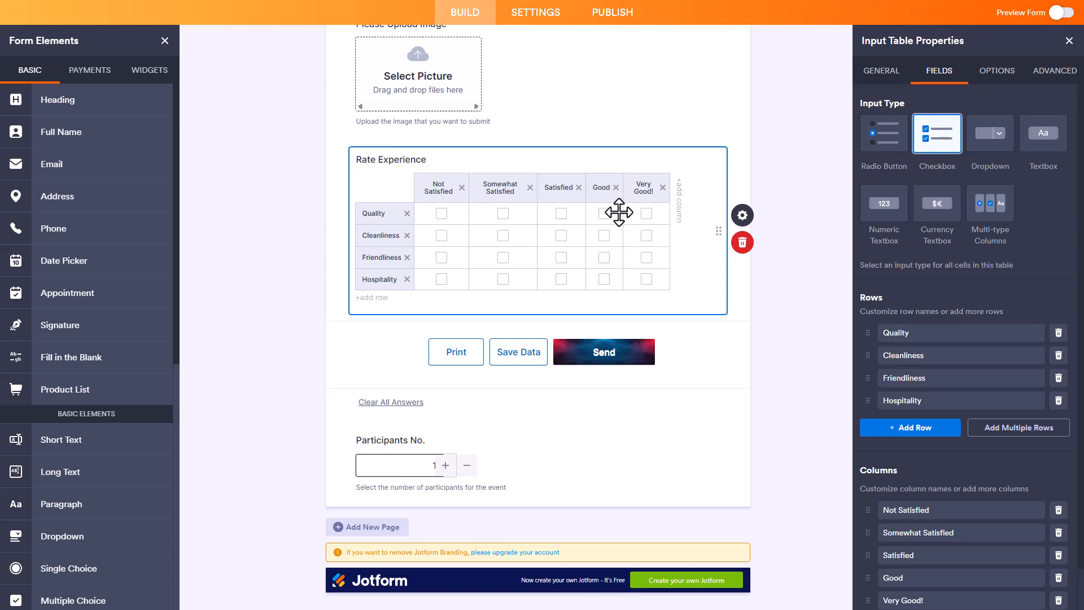
click(997, 148)
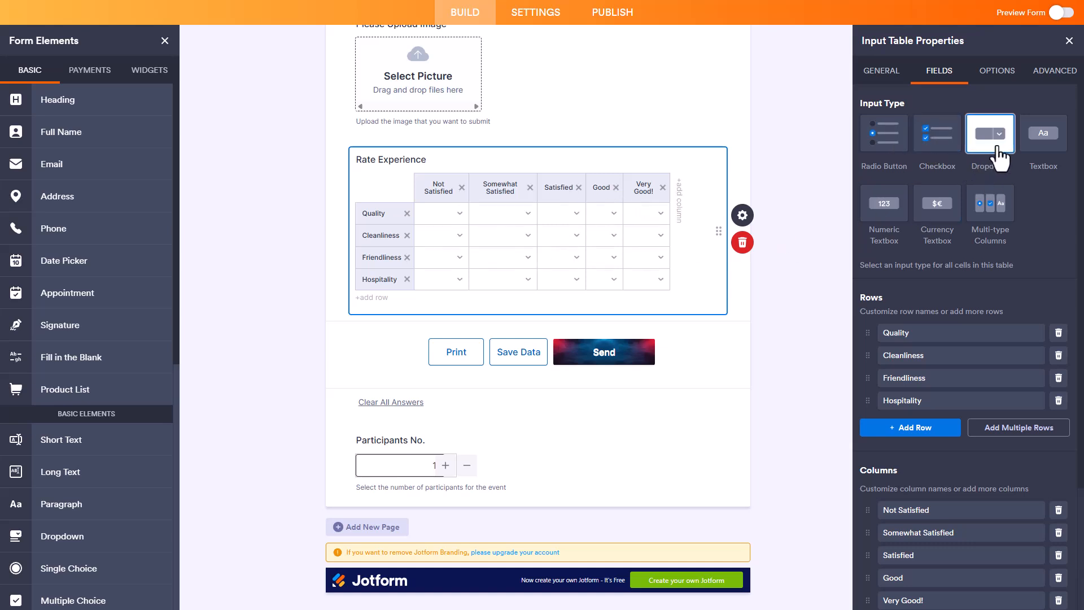
click(1043, 148)
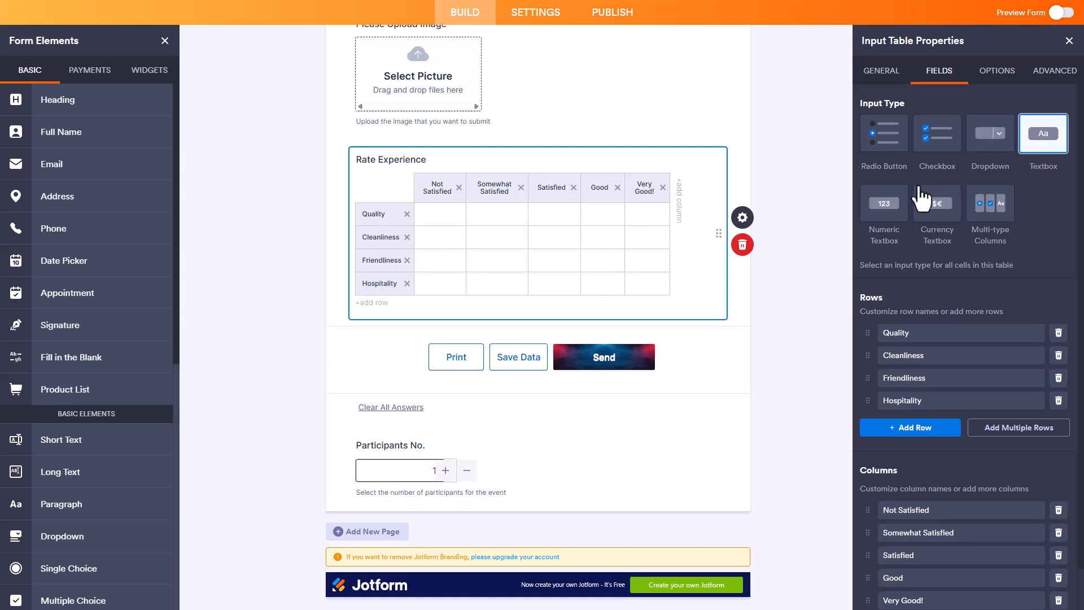
click(887, 212)
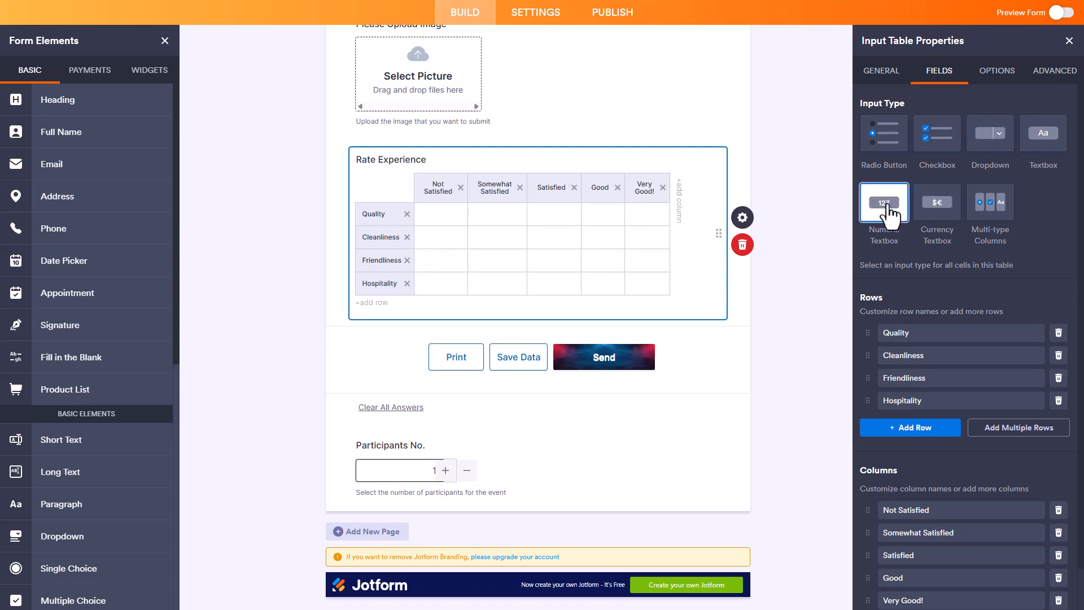
click(950, 217)
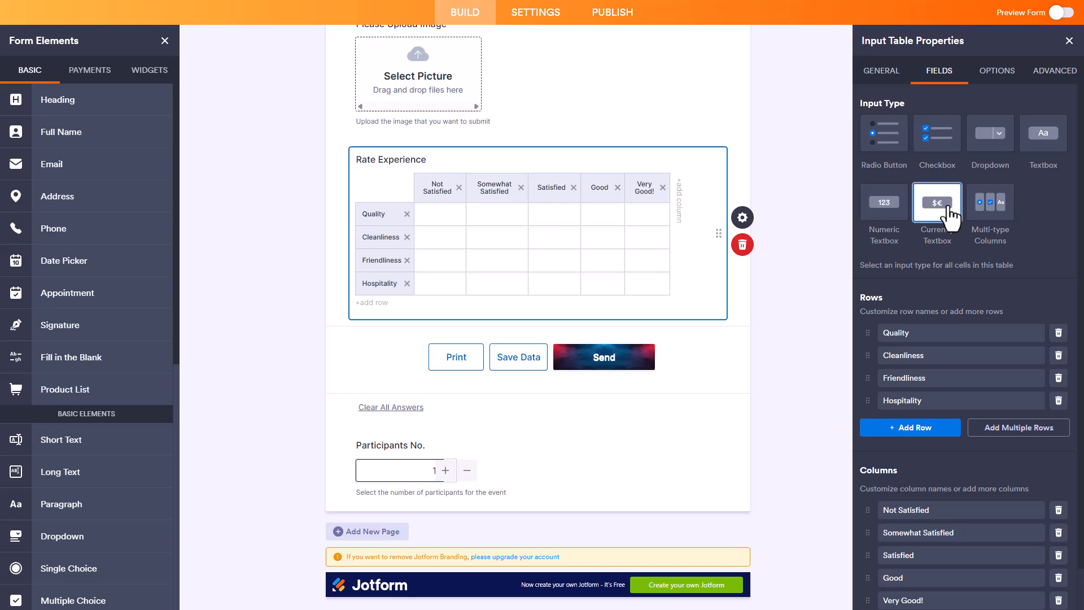
click(1003, 220)
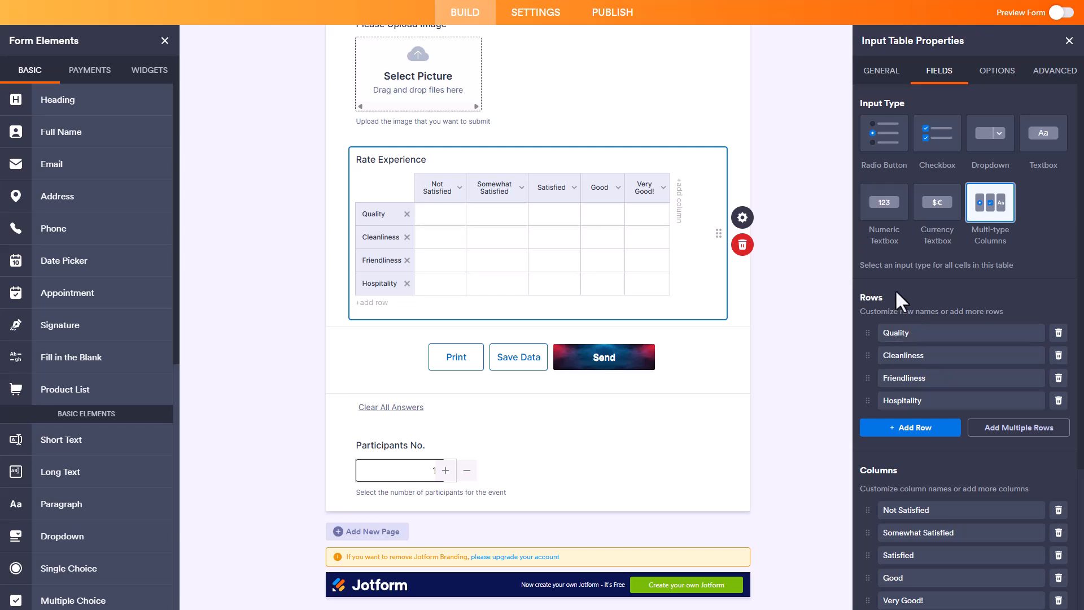
Step: Add an empty row below Hospitality in the table's row settings and delete it
scroll(897, 290, down, 3)
click(909, 236)
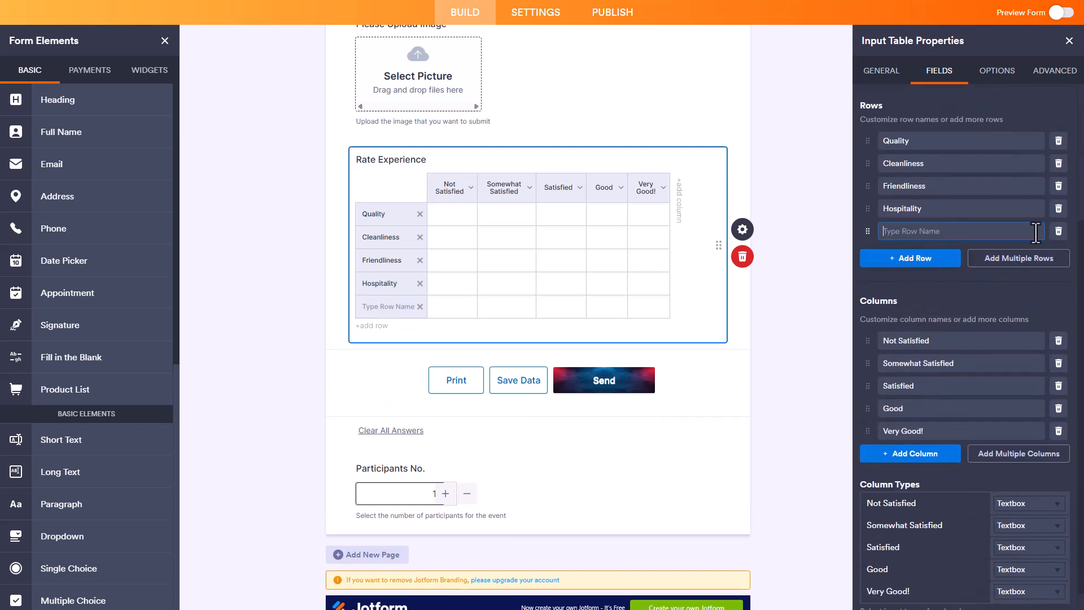
click(1058, 231)
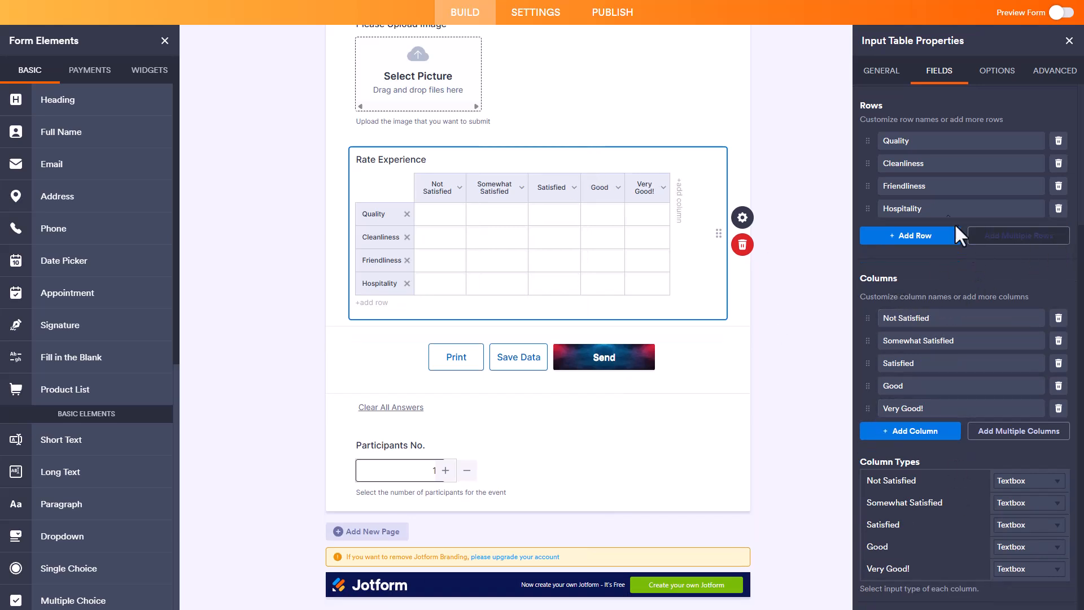
Step: Try column types Checkbox for Not Satisfied, Single Choice for Good and Dropdown for Very Good!, and return the table's input type to Radio Button
click(1058, 480)
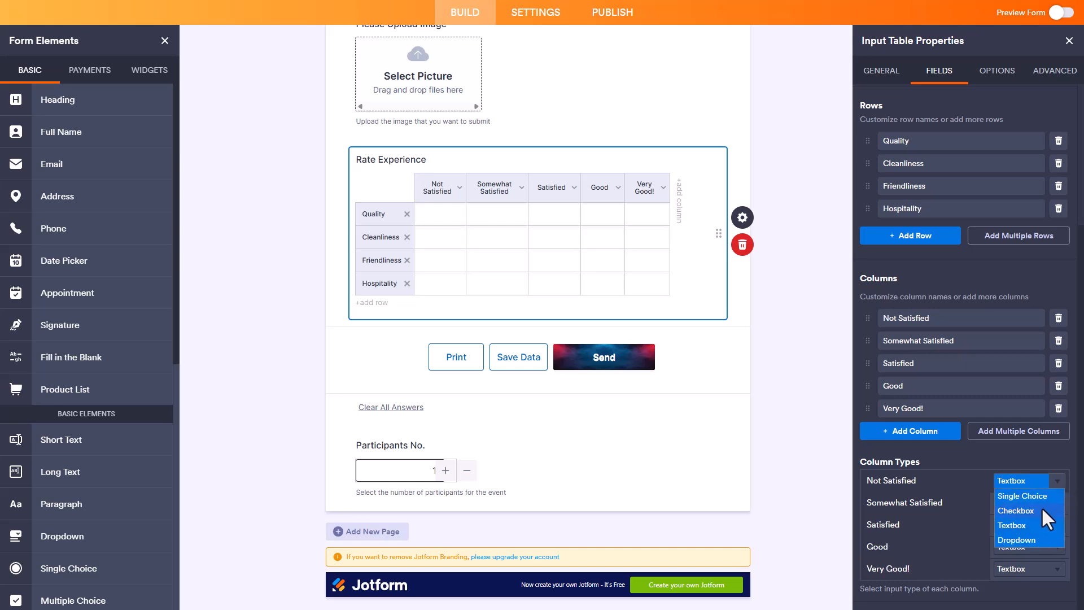
click(1041, 507)
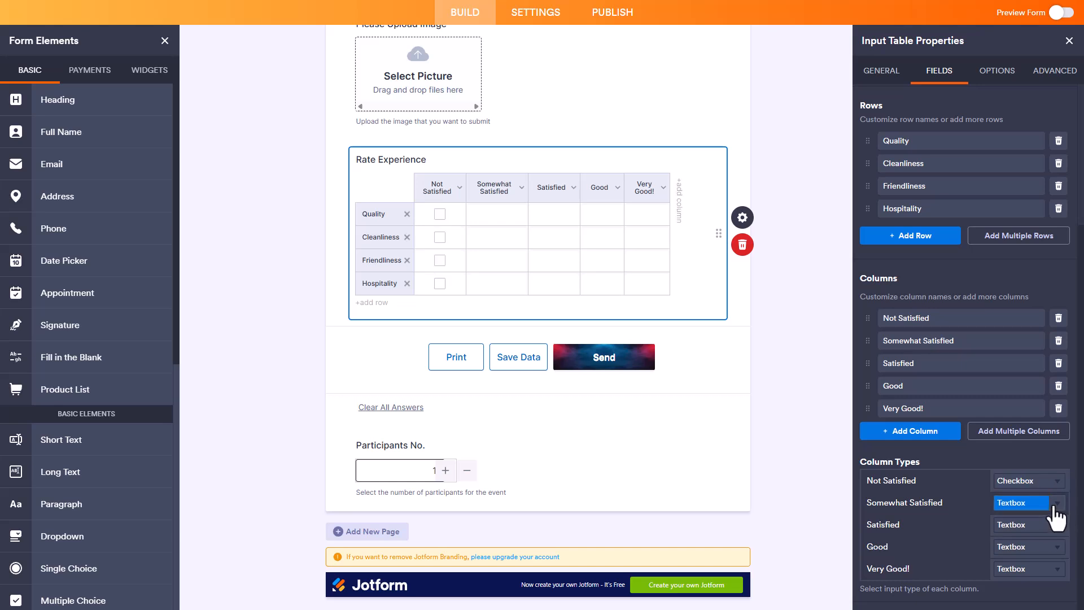
click(1051, 503)
click(1031, 550)
click(1058, 525)
click(1055, 529)
click(1061, 546)
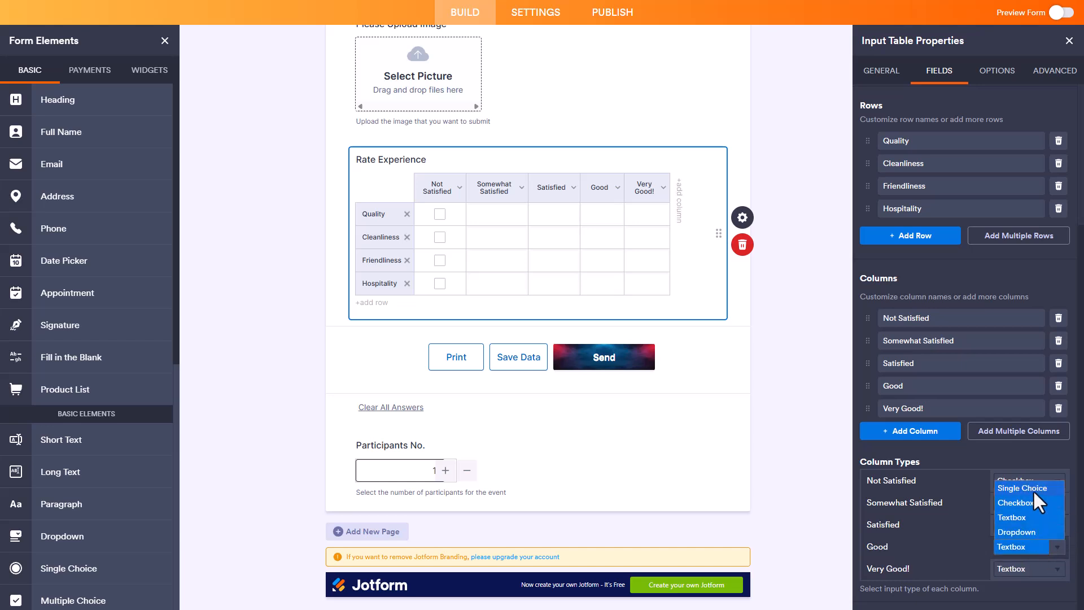
click(1032, 490)
click(1055, 568)
click(1024, 555)
scroll(993, 451, up, 4)
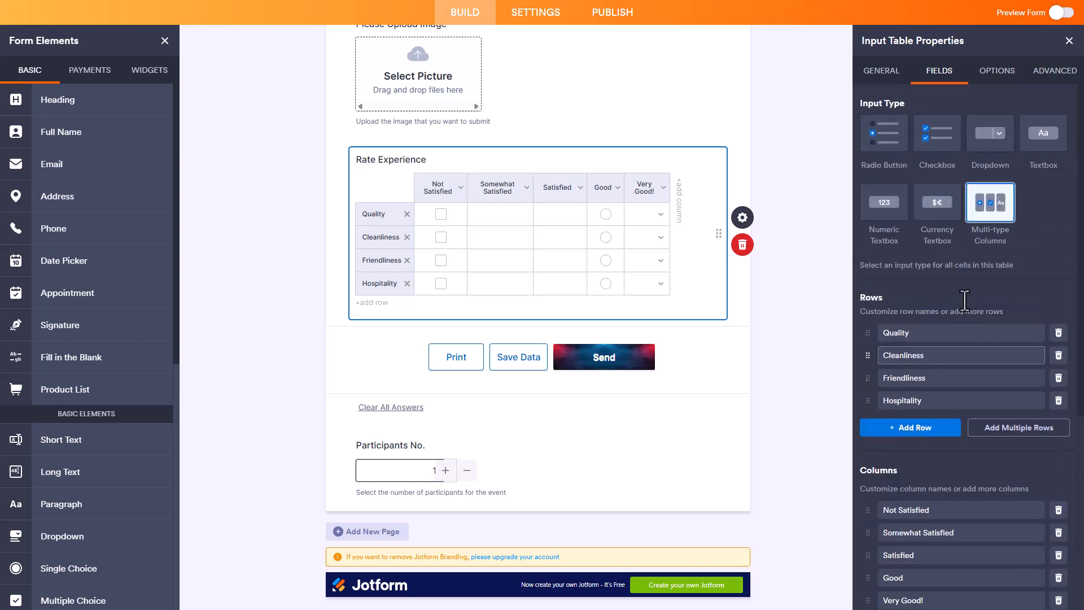
click(890, 149)
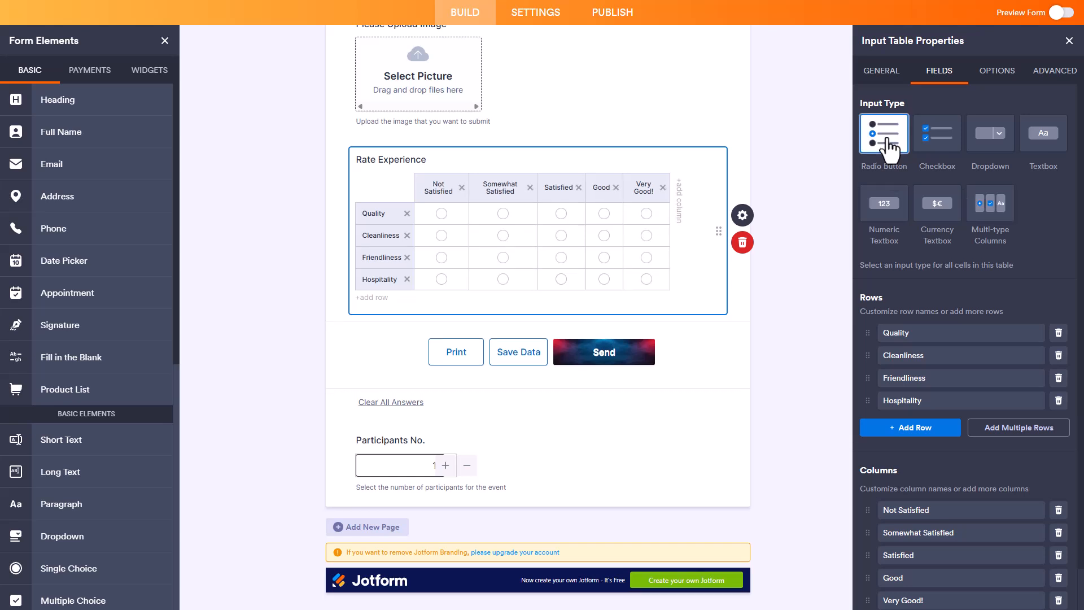
Step: Set the input table's width to 400 px and its column width to 100 px
click(991, 82)
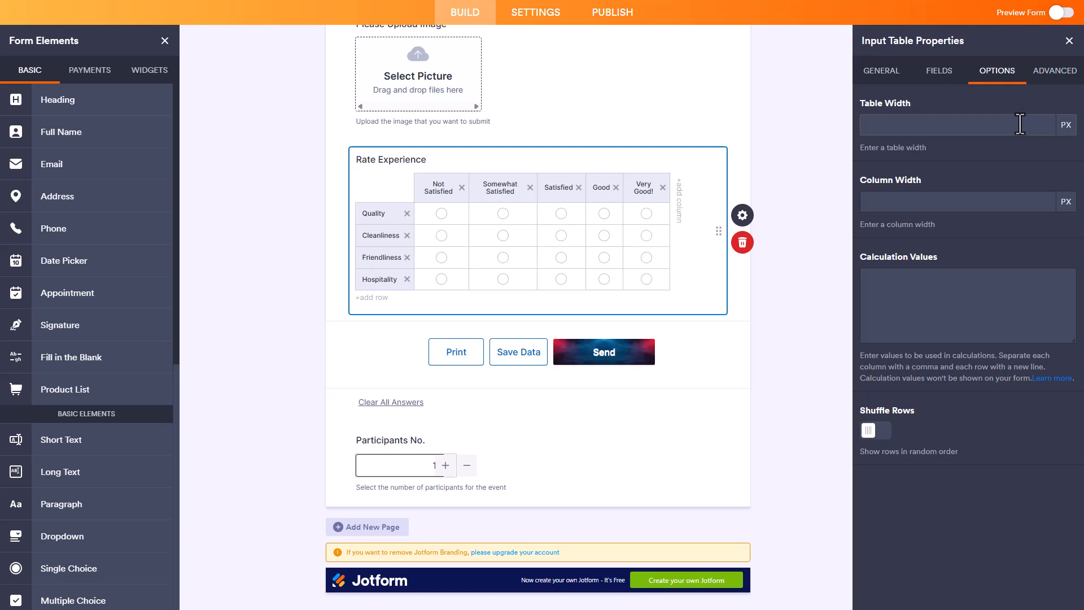
click(1019, 124)
text(300)
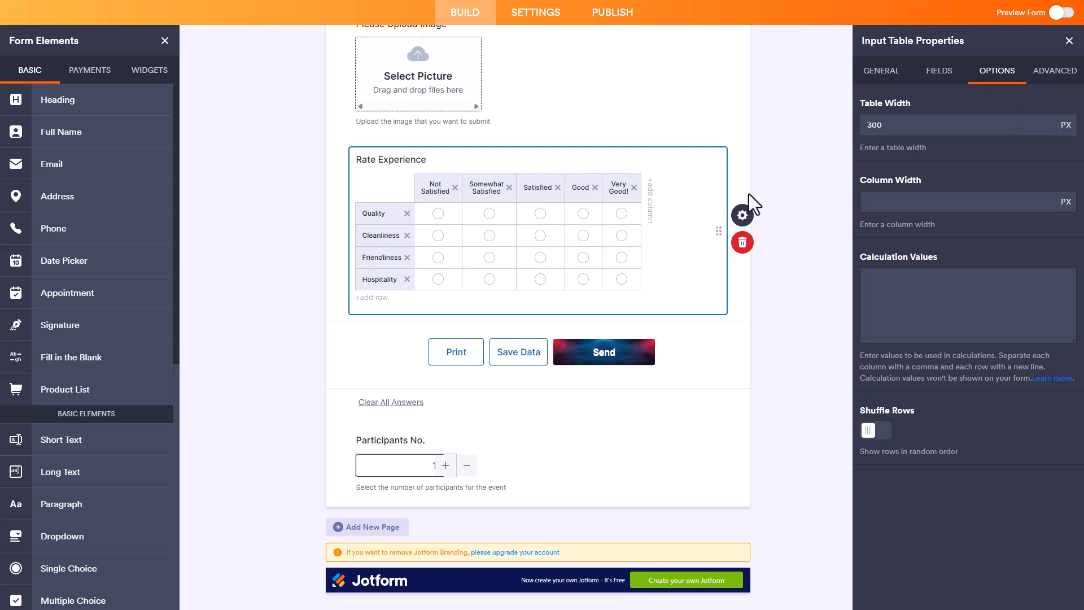
click(873, 128)
key(BackSpace)
text(4)
click(893, 204)
text(100)
Step: Enter the calculation value rows 1,2,3,4; 1,2,3,4; 2,3,4,7; and 4,5,6,7 for the table and turn on Shuffle Rows
click(908, 277)
text(1,2,3,4)
key(Return)
text(1,2,3,4 2,3,4,5)
key(BackSpace)
text(7 )
text(4)
text(,5,6,7)
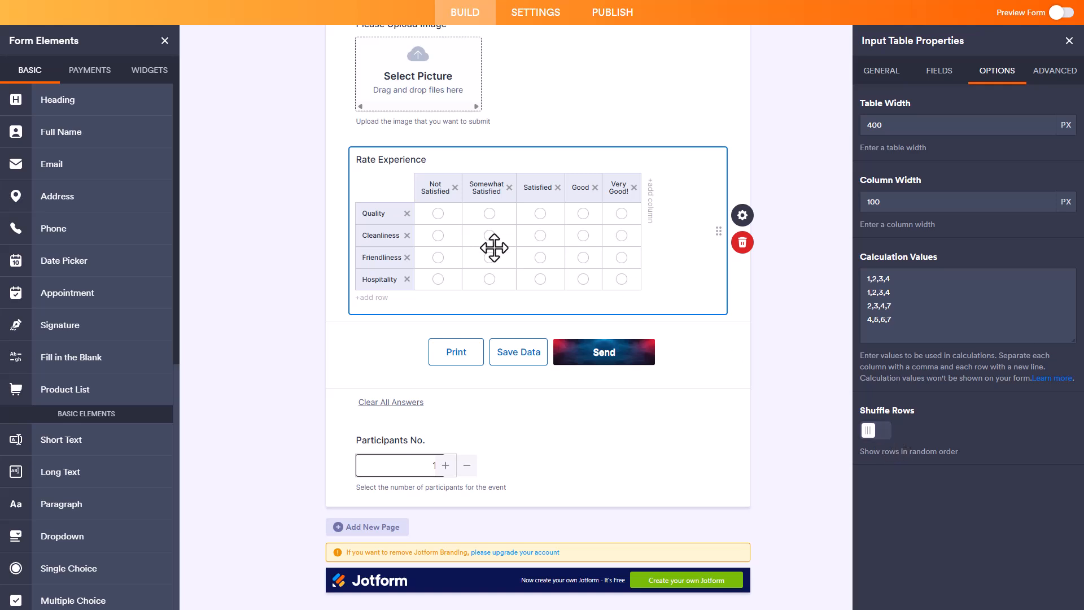
click(878, 434)
Step: Set the input table's hover text to "Select according to your experience"
click(1072, 78)
click(942, 122)
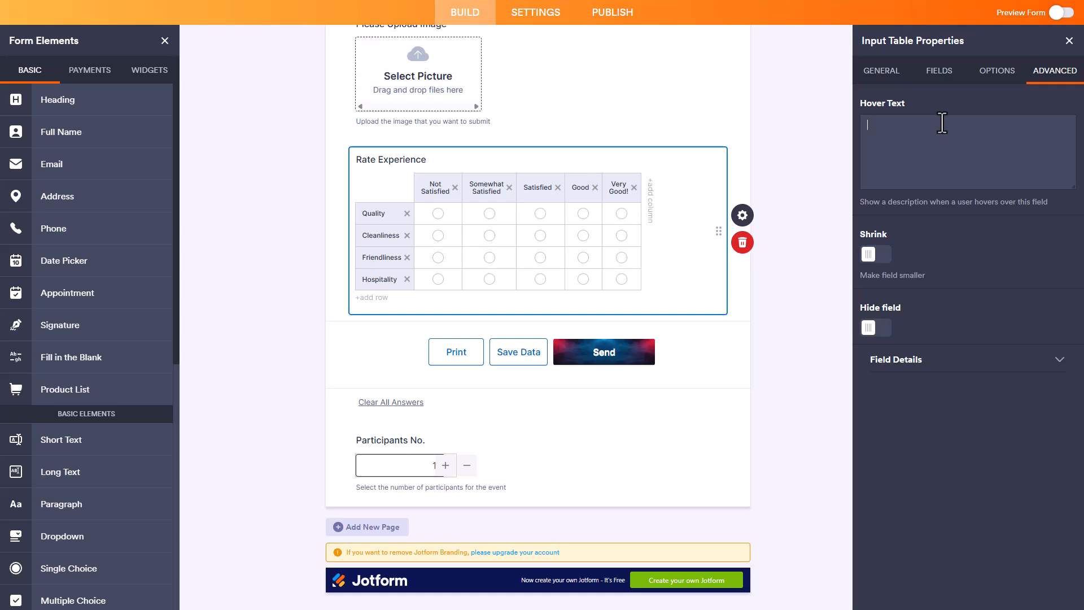
text(Select according to your experience)
Step: Try the Shrink, Move to a new line and Hide field options on the Rate Experience table and turn Shrink and Hide field off again
click(876, 255)
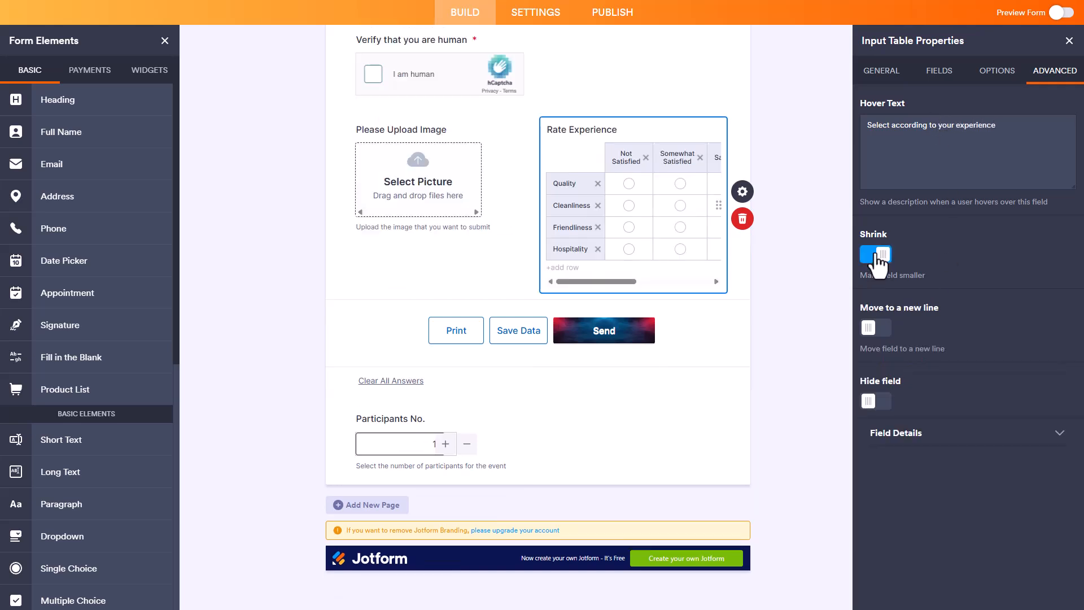
click(881, 329)
click(880, 329)
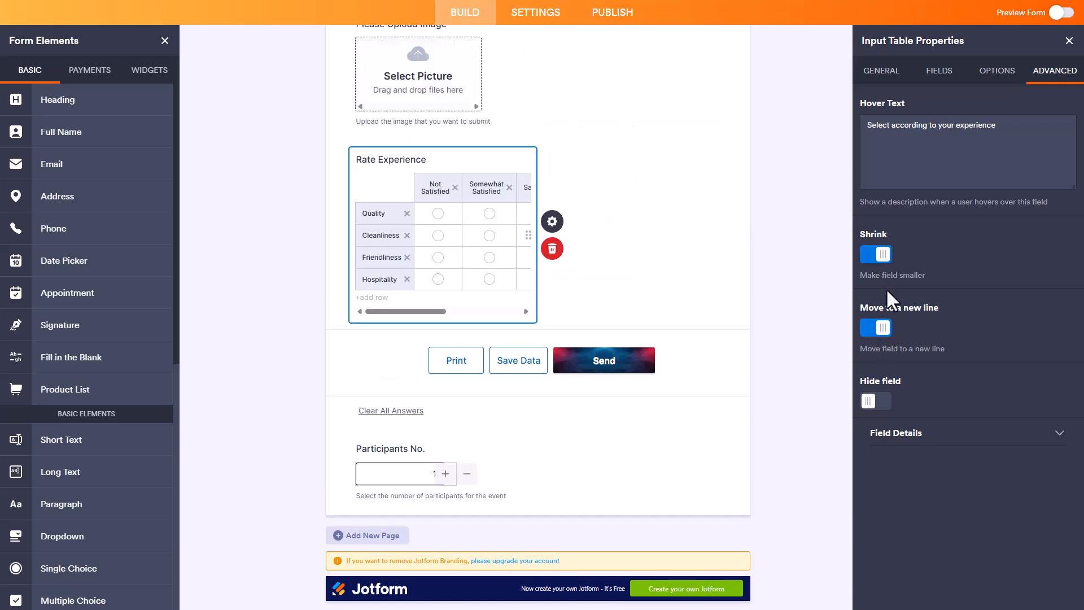
click(870, 255)
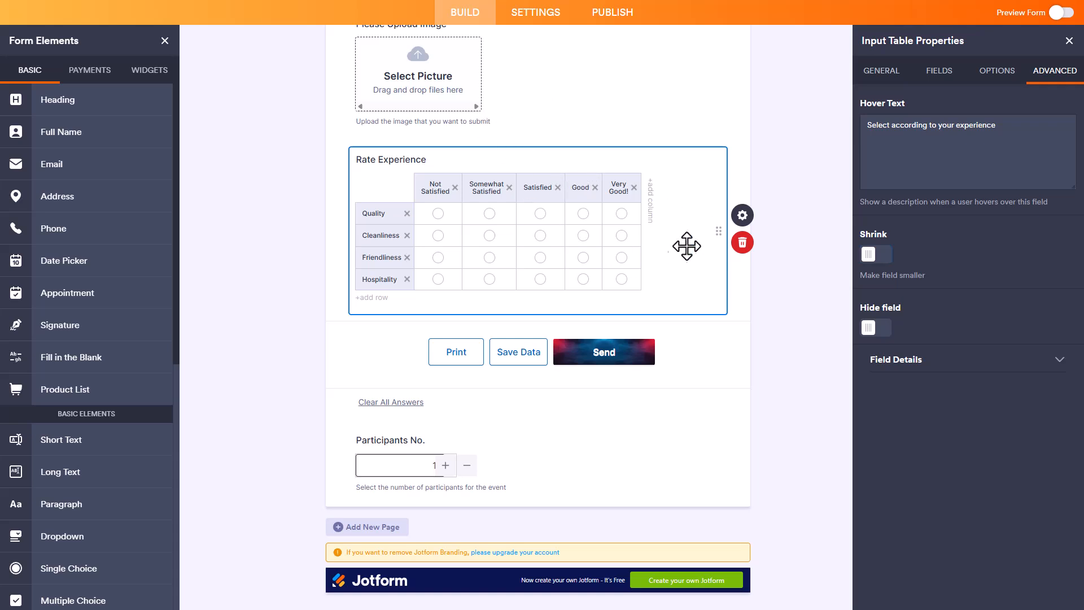
click(880, 329)
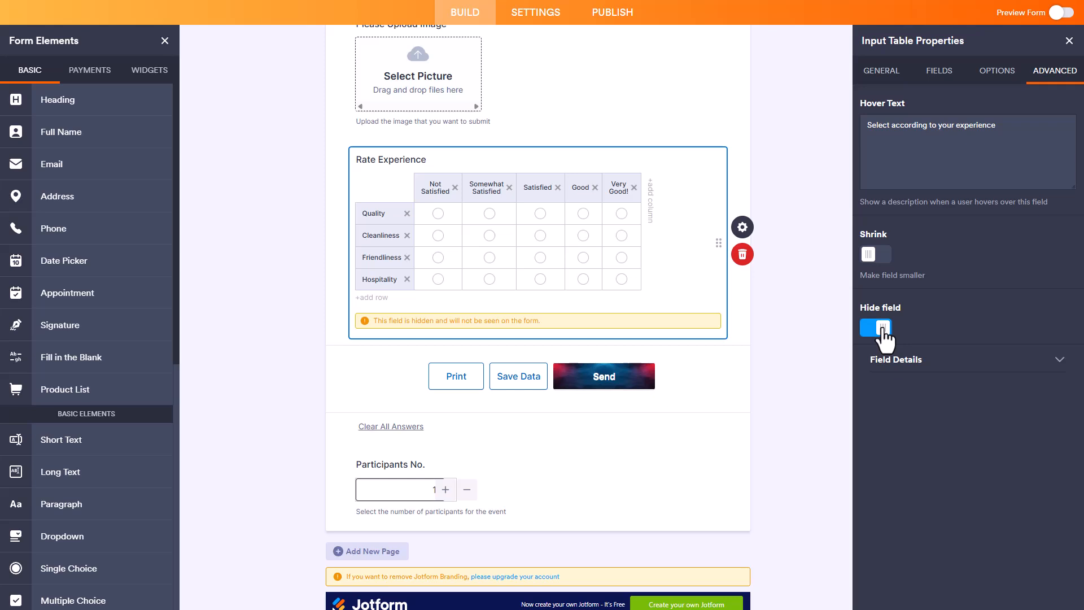
click(881, 330)
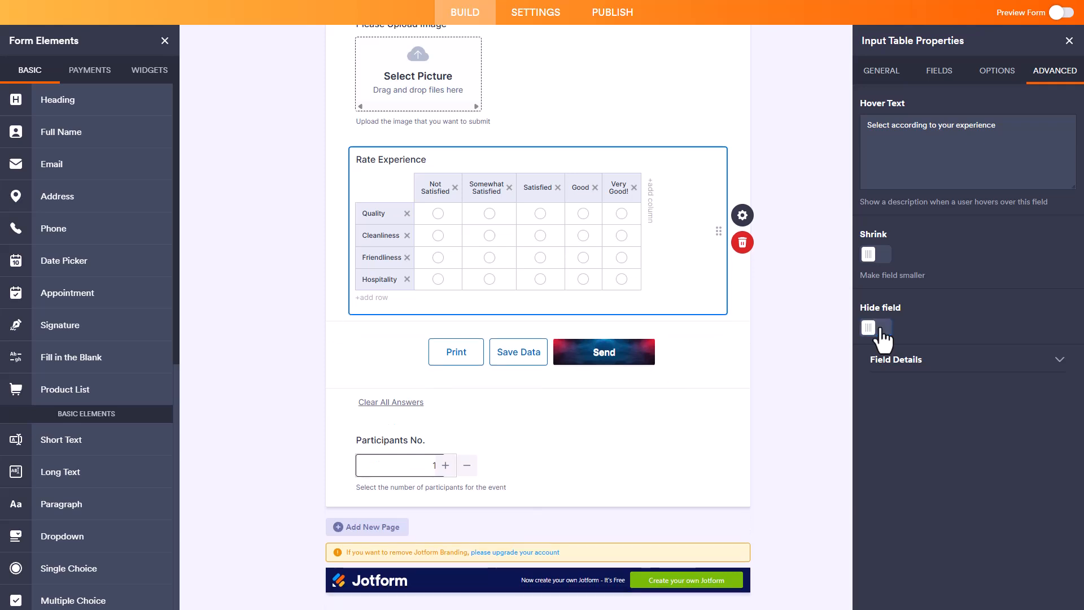
Step: Expand the input table's field details to examine its unique name and field IDs
click(932, 373)
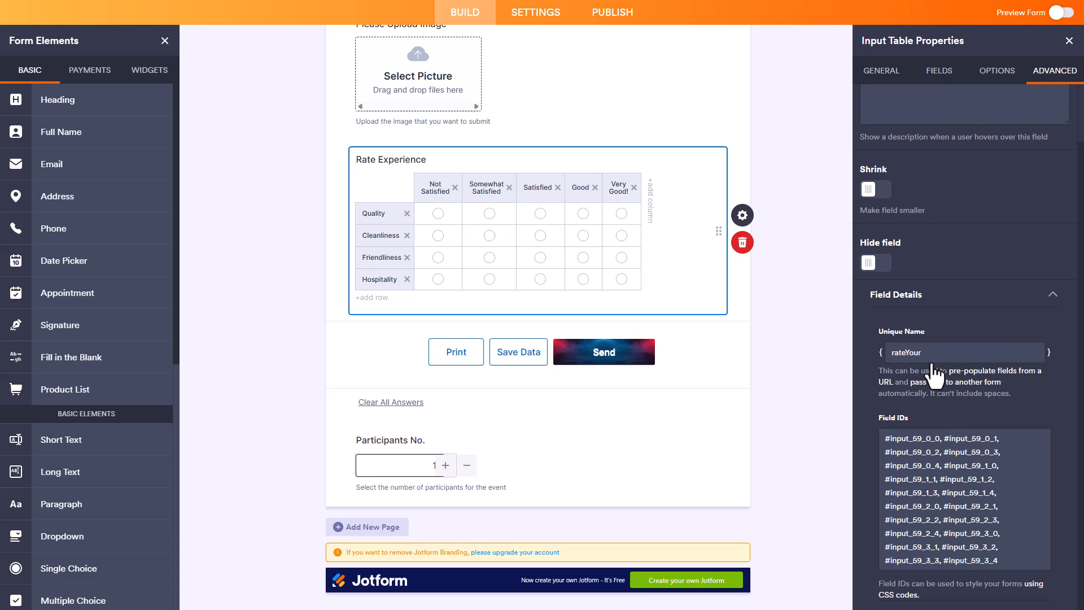